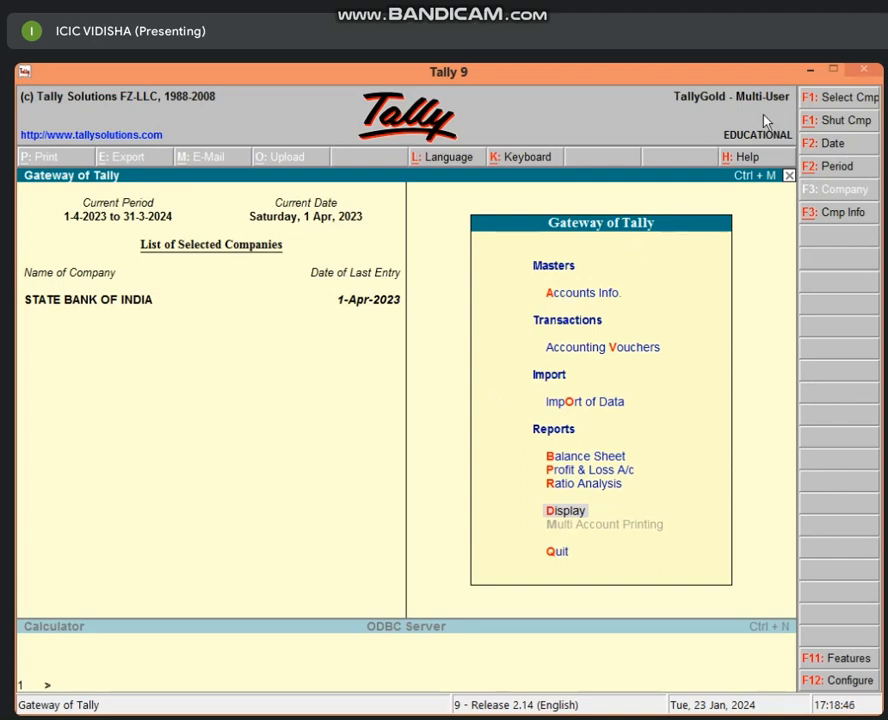
- Minimize the Tally 9 window to reach the desktop
left_click(810, 72)
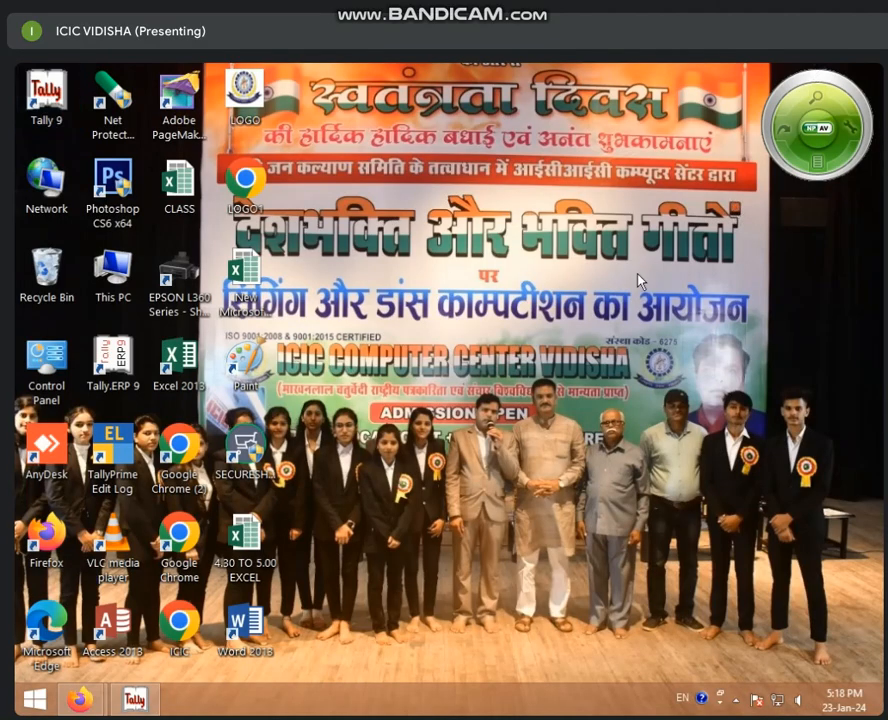
right_click(634, 264)
left_click(656, 310)
right_click(497, 300)
left_click(500, 347)
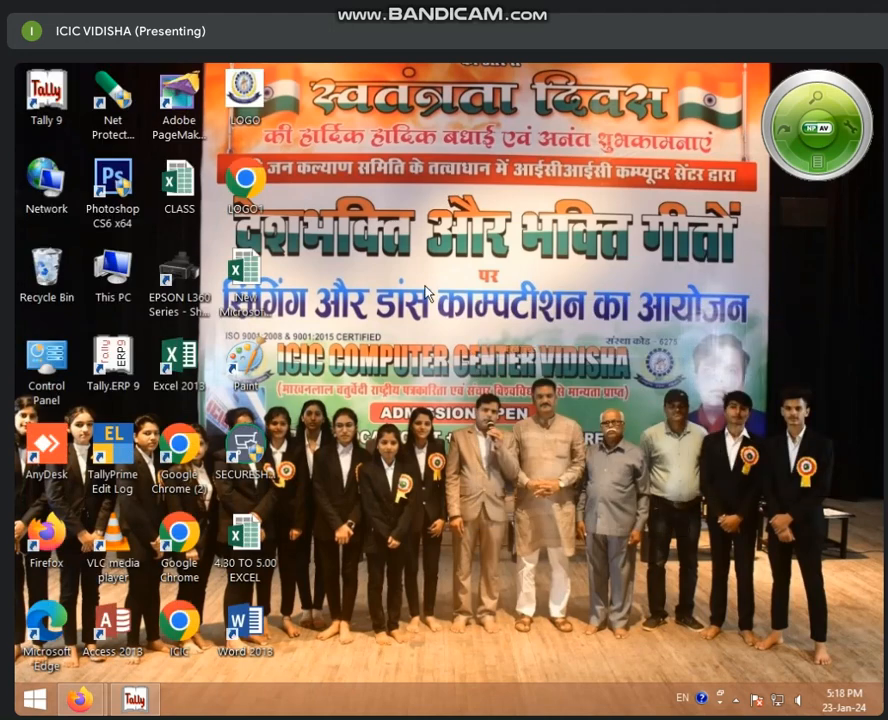
right_click(426, 288)
left_click(448, 336)
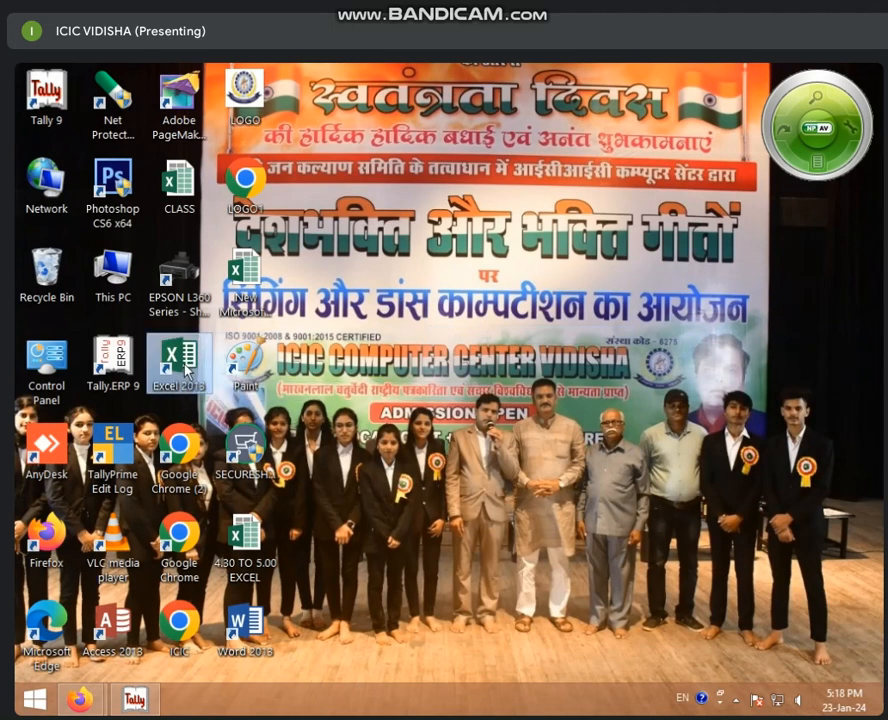
- Launch Excel 2013 from the desktop and create a blank workbook
double_click(185, 370)
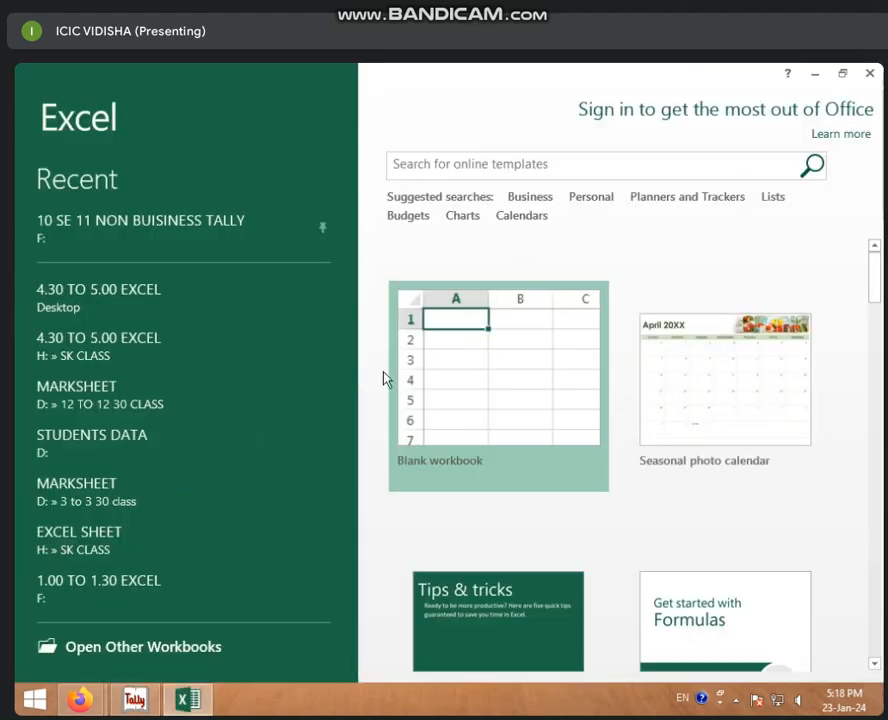
left_click(419, 372)
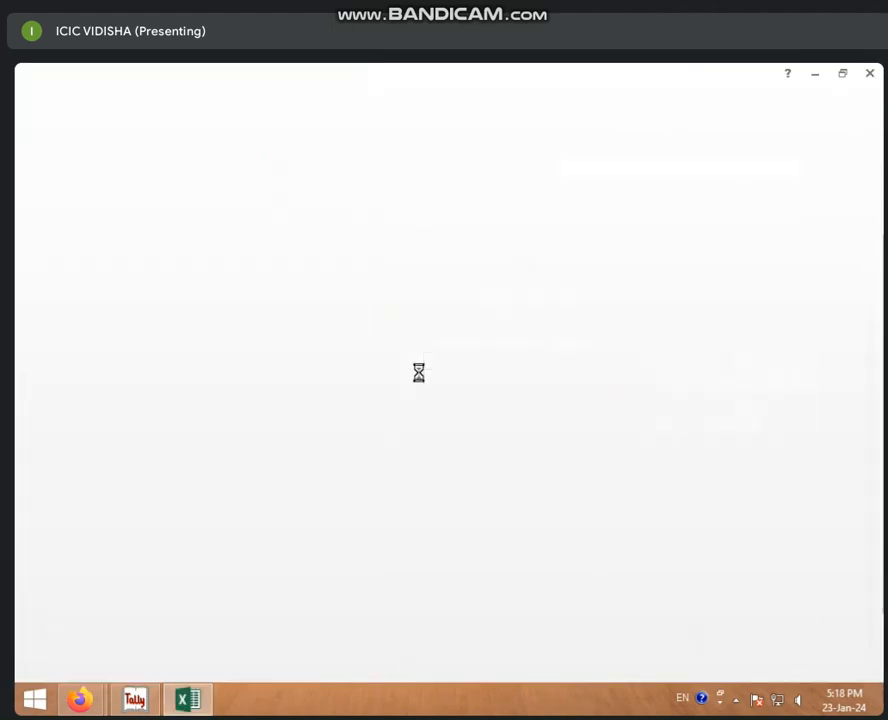
left_click(390, 373)
- Widen column B and fill it with the heading LOAN AMT in B1 and the amount 500000 in B2
scroll(390, 375, "up", 6)
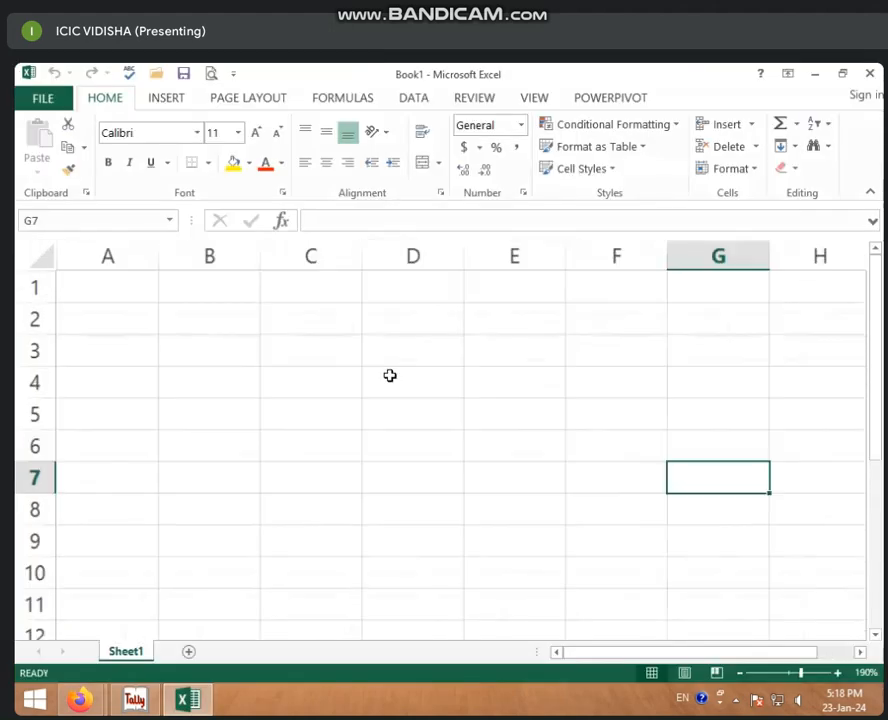
scroll(309, 375, "up", 3)
left_click(308, 375, "ctrl")
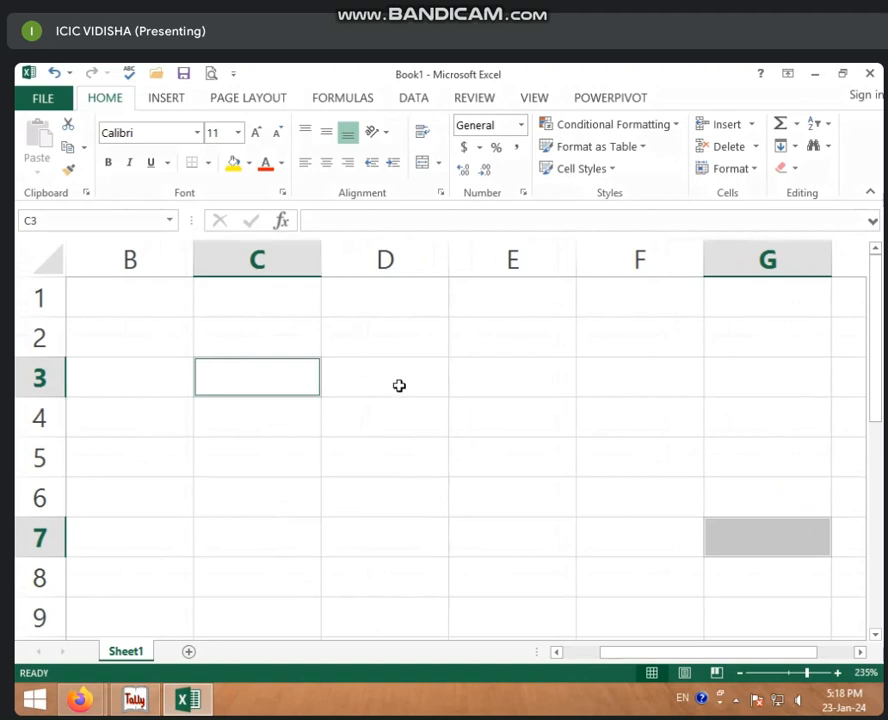
left_click_drag(178, 262, 262, 260)
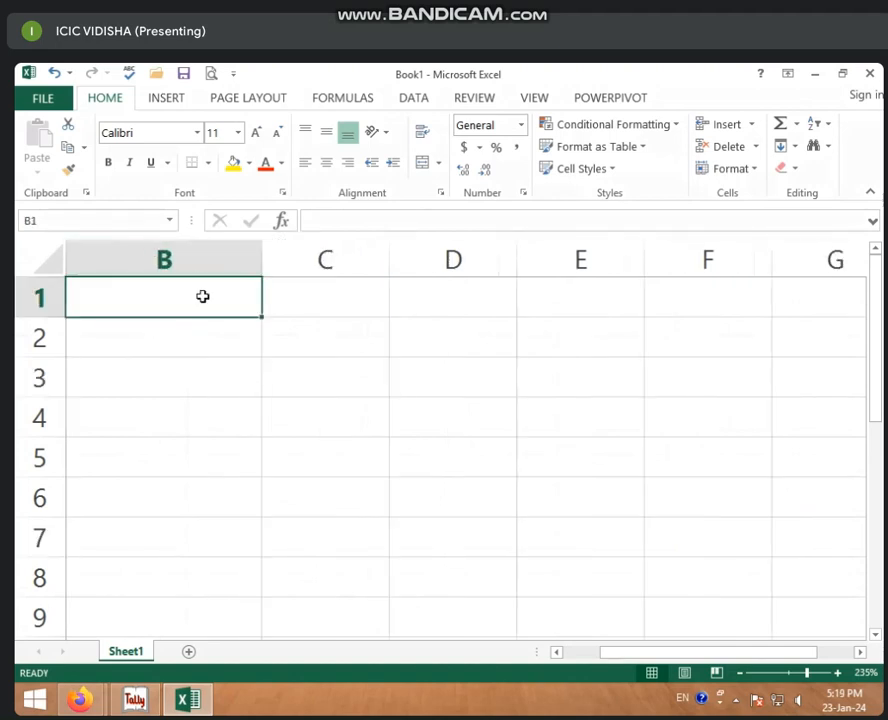
type("LOA")
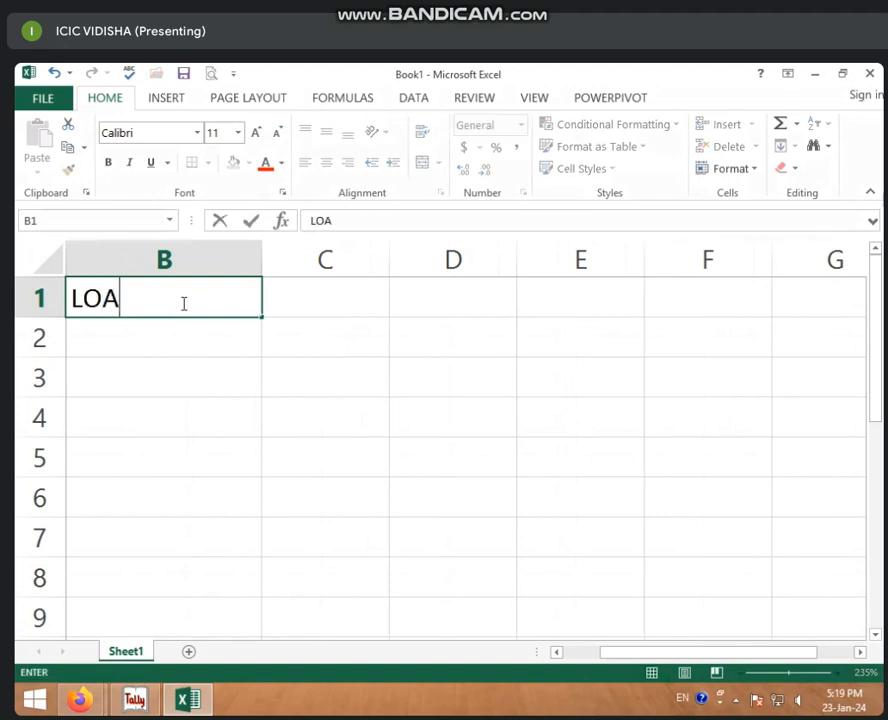
type("N AMT")
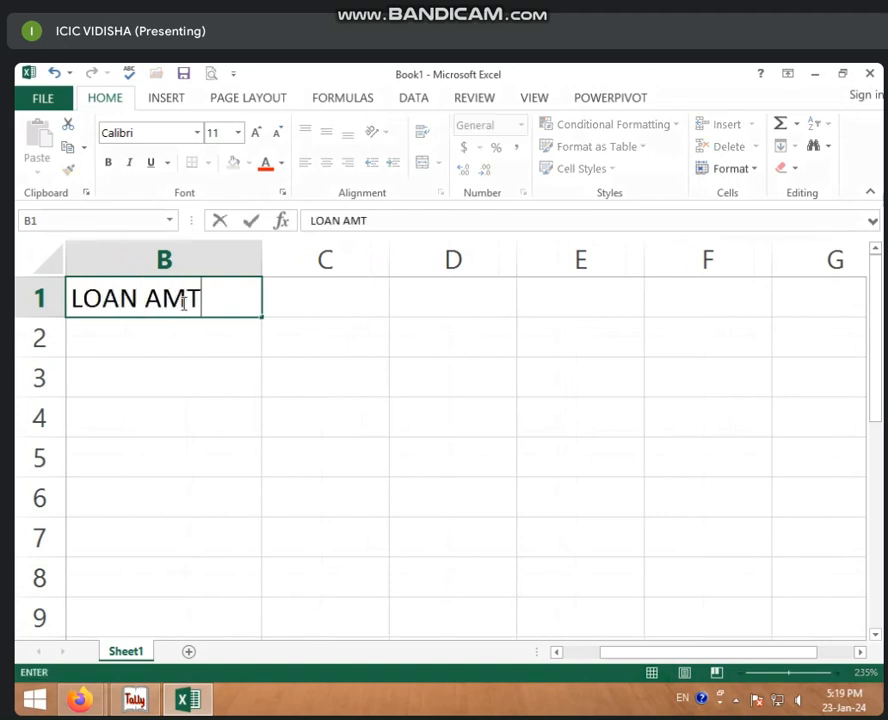
key("Return")
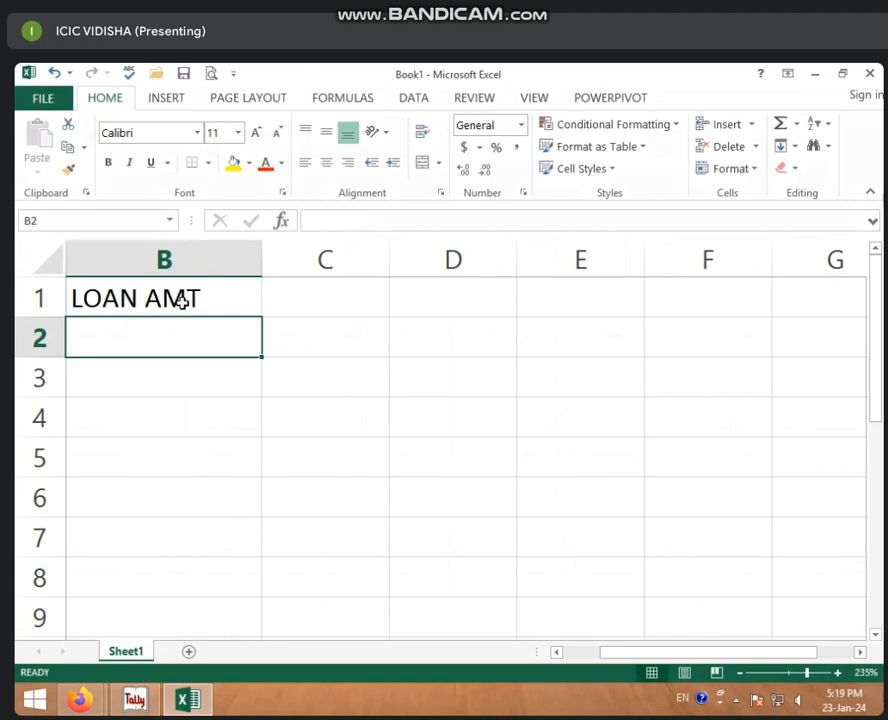
type("500000")
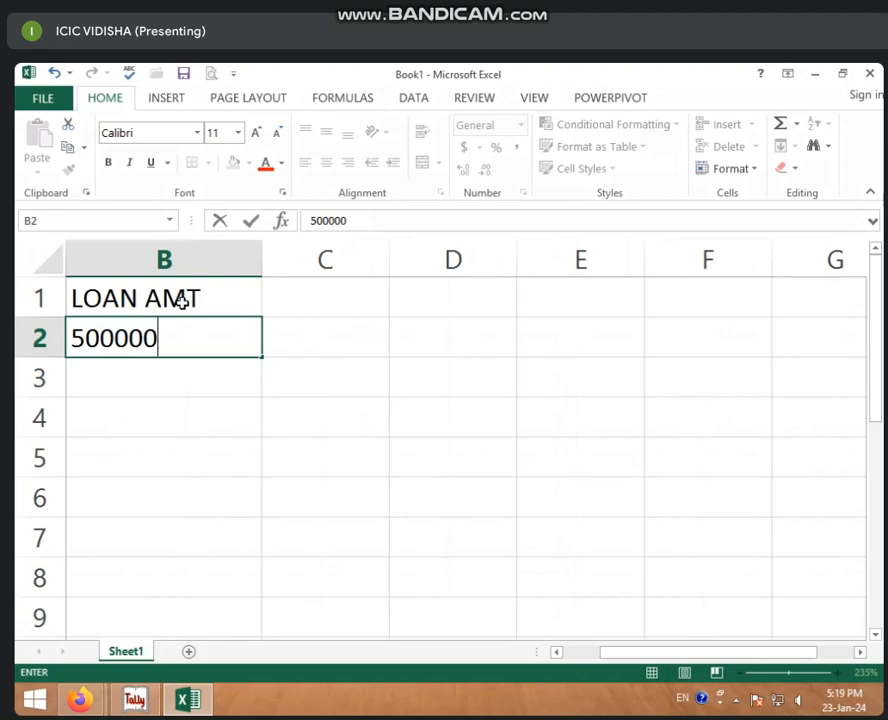
key("Up")
- Enter the heading RATE OF INT in C1 and widen column C to fit it
key("Right")
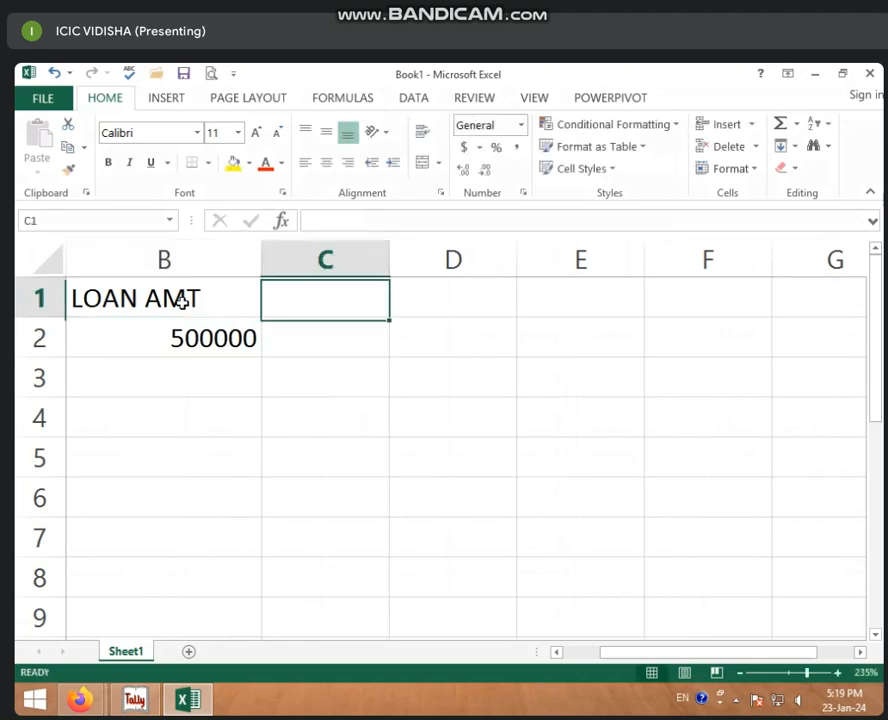
type("RATE")
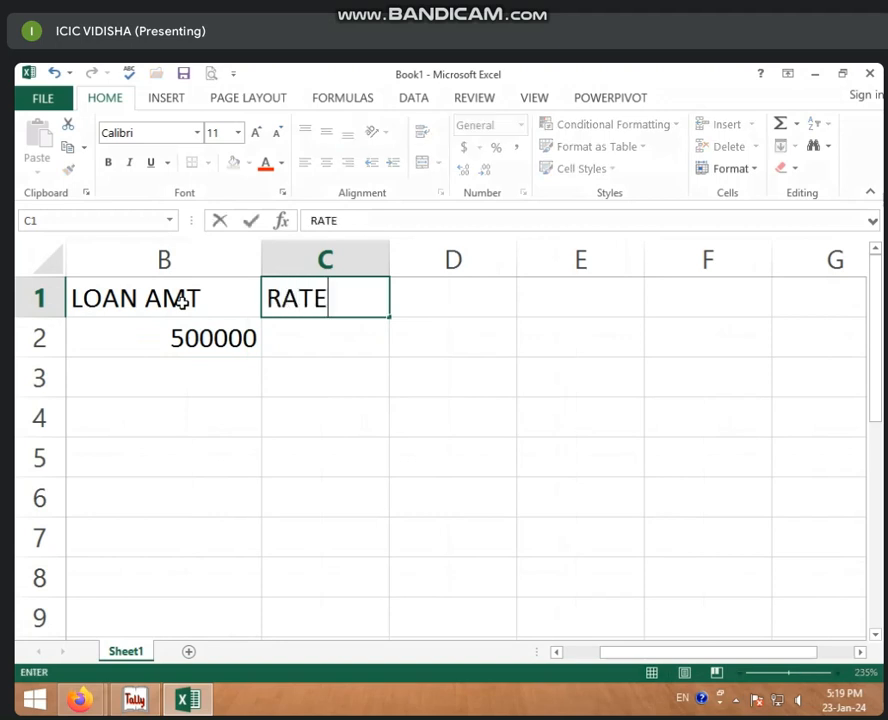
type(" OFINT")
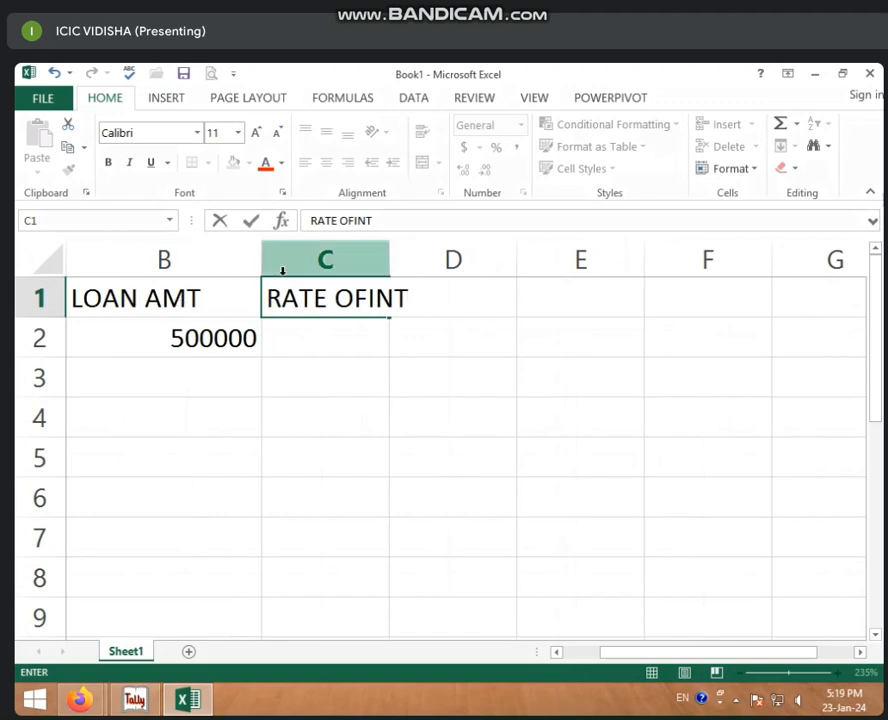
left_click(368, 300)
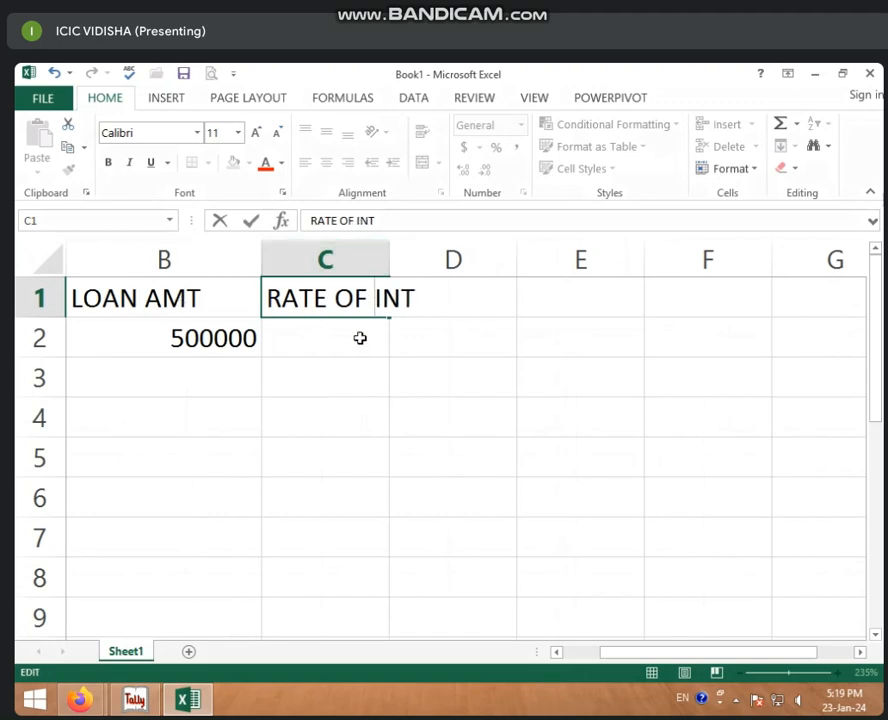
left_click(362, 338)
left_click_drag(390, 261, 433, 261)
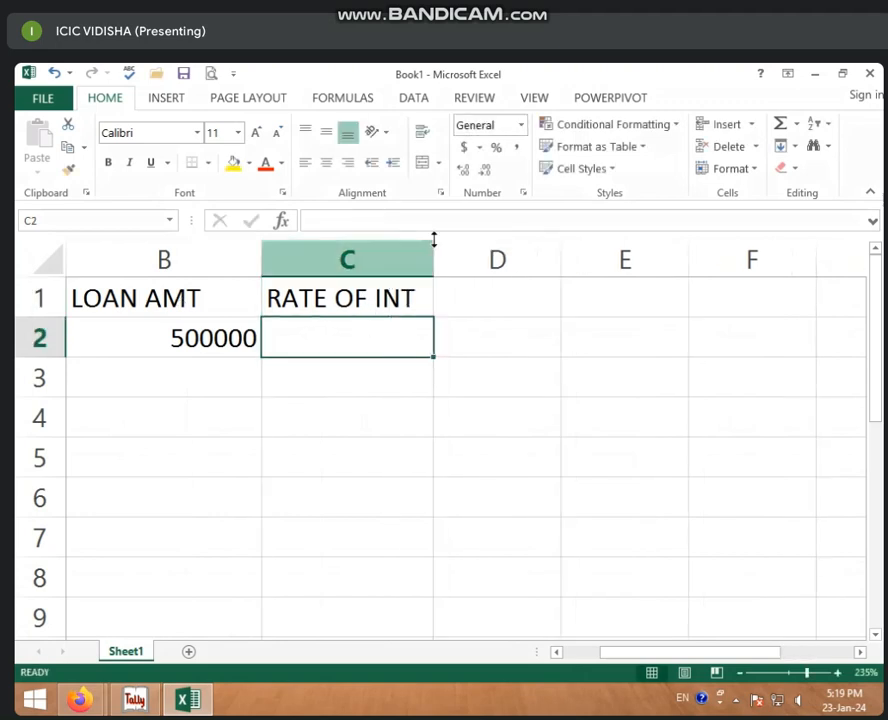
- Format cell C2 as a percentage and enter an interest rate of 10%
left_click(496, 148)
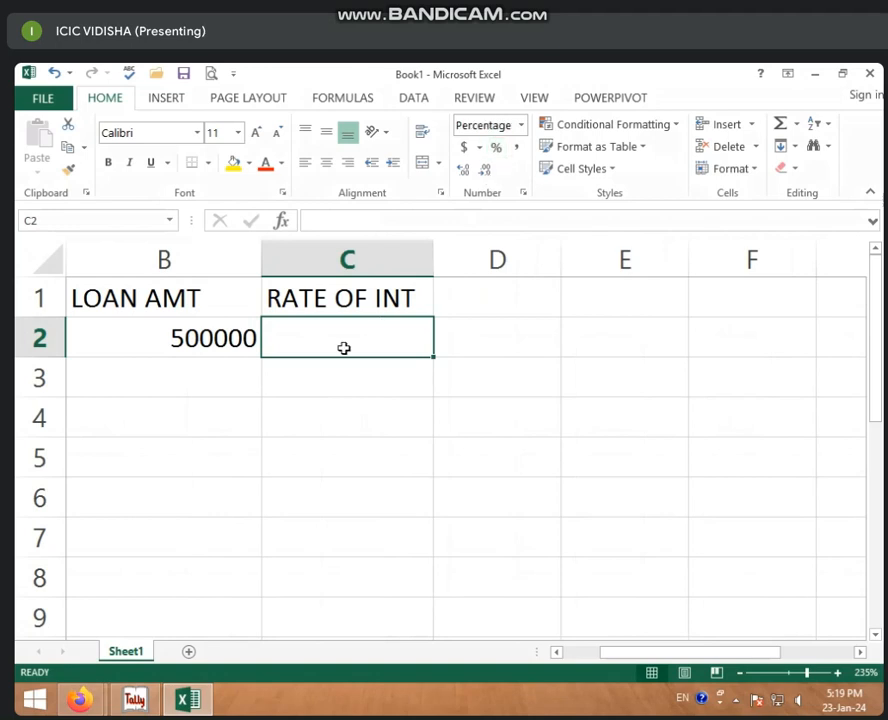
type("10")
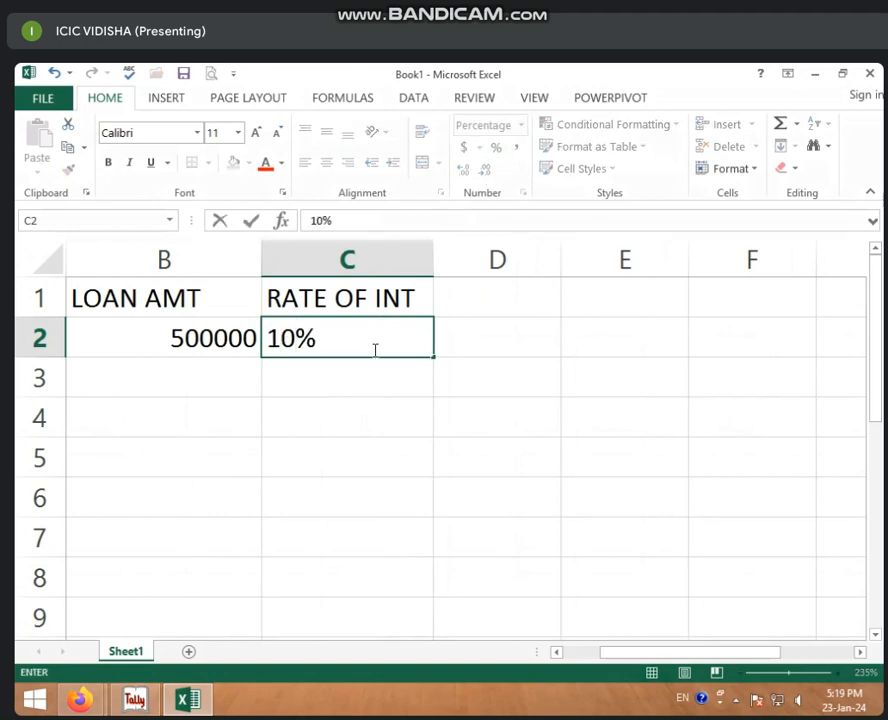
left_click(231, 367)
left_click(214, 343)
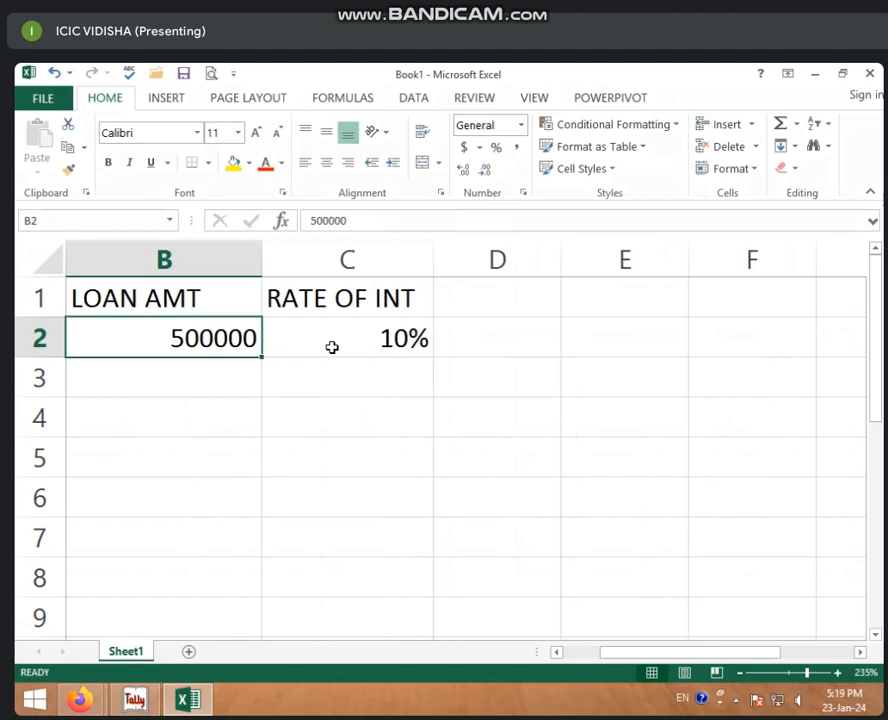
left_click(366, 348)
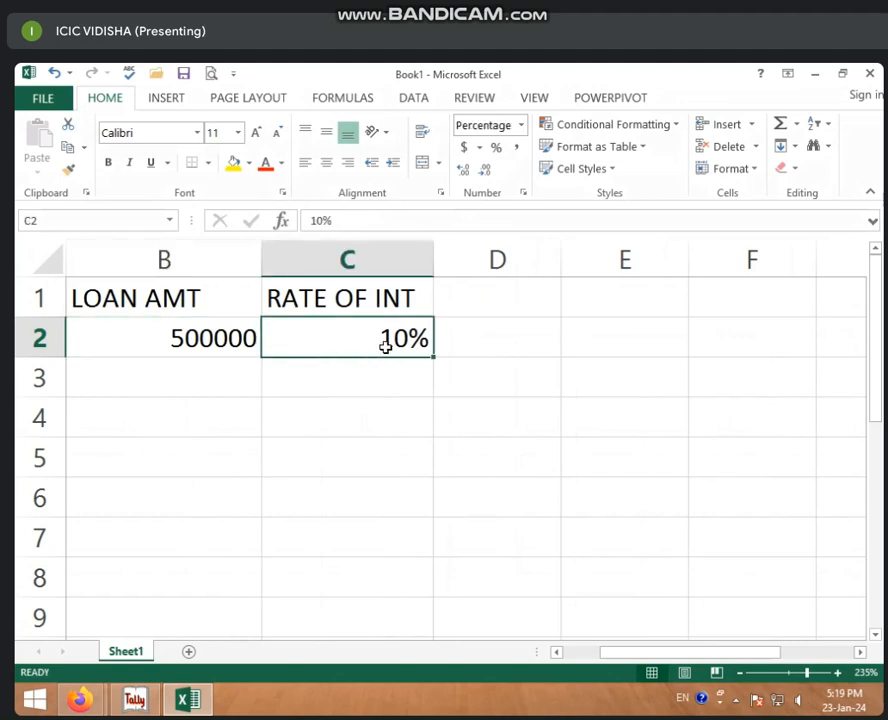
- Enter the heading LOAN YEAR in D1 and widen column D to fit it
left_click(476, 306)
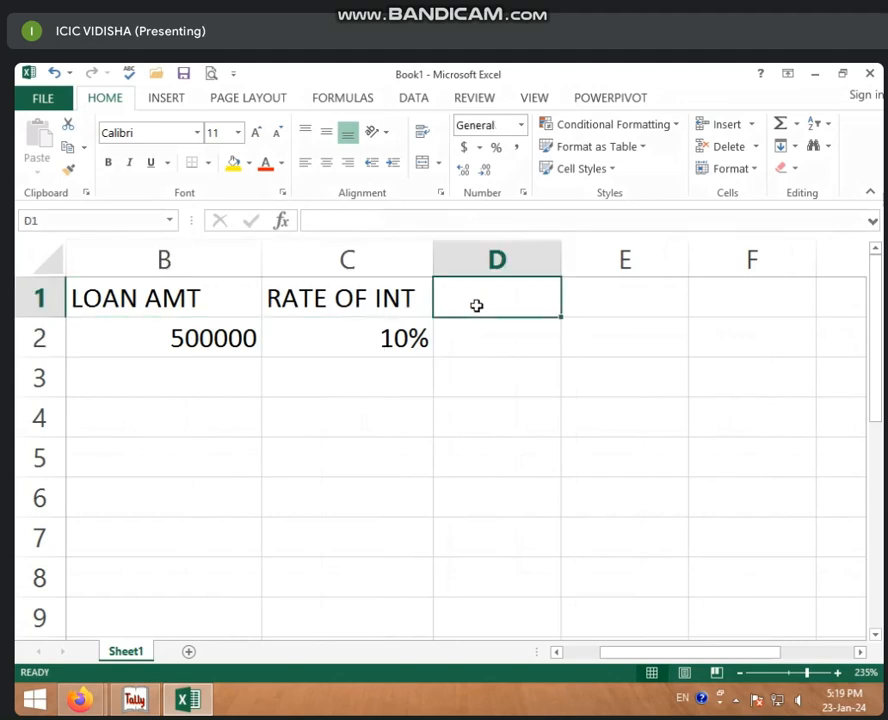
type("LOAN YEA")
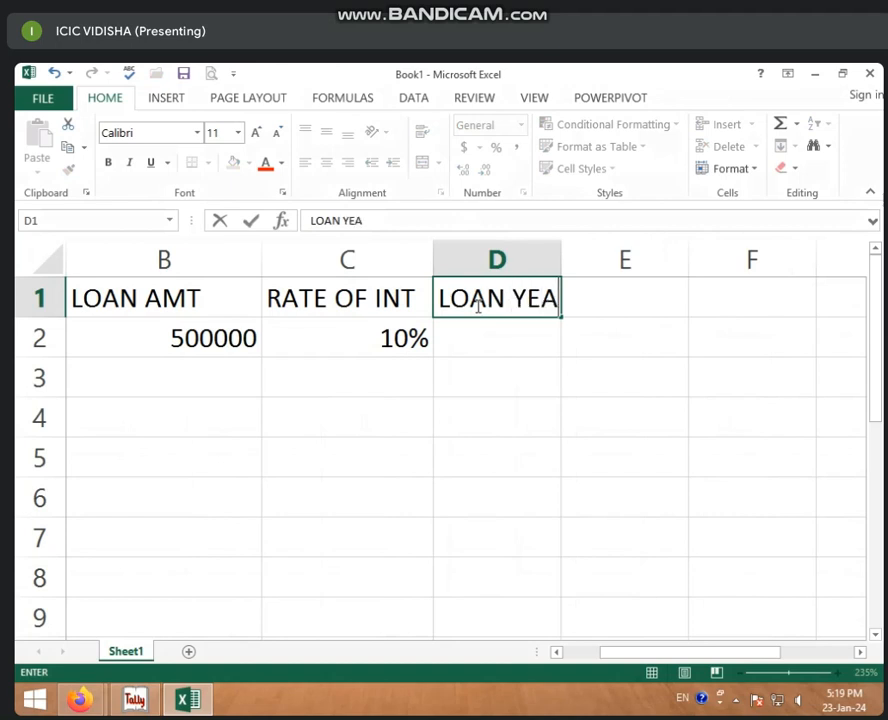
type("R")
left_click(492, 345)
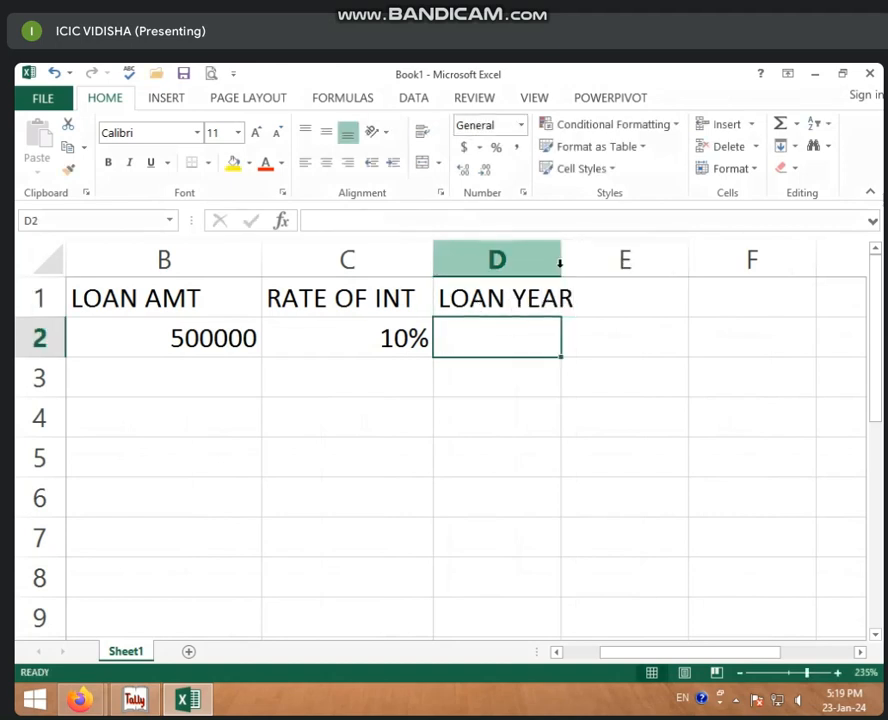
left_click(563, 262)
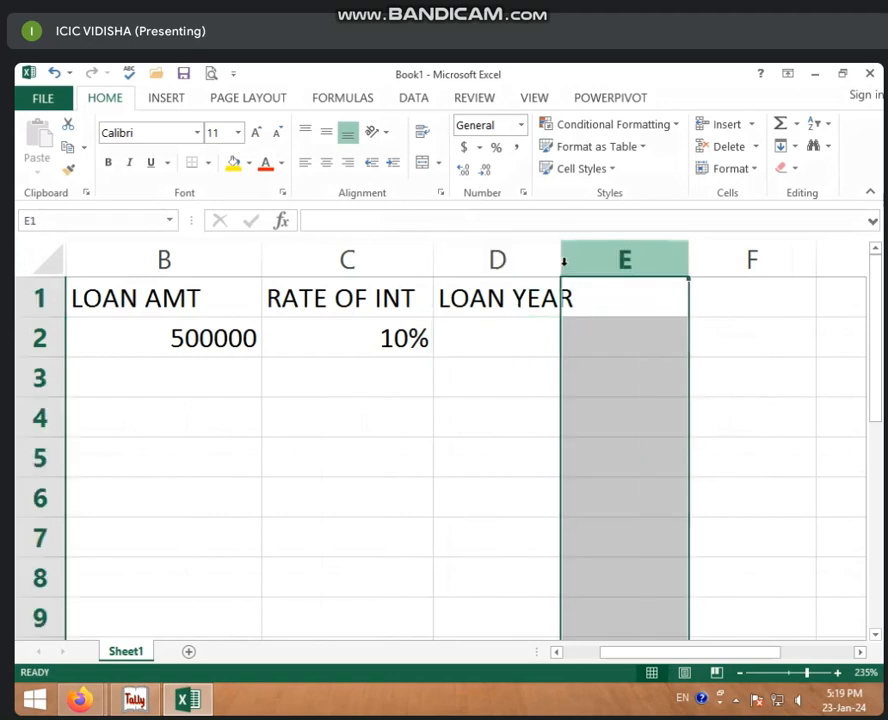
left_click_drag(563, 262, 603, 261)
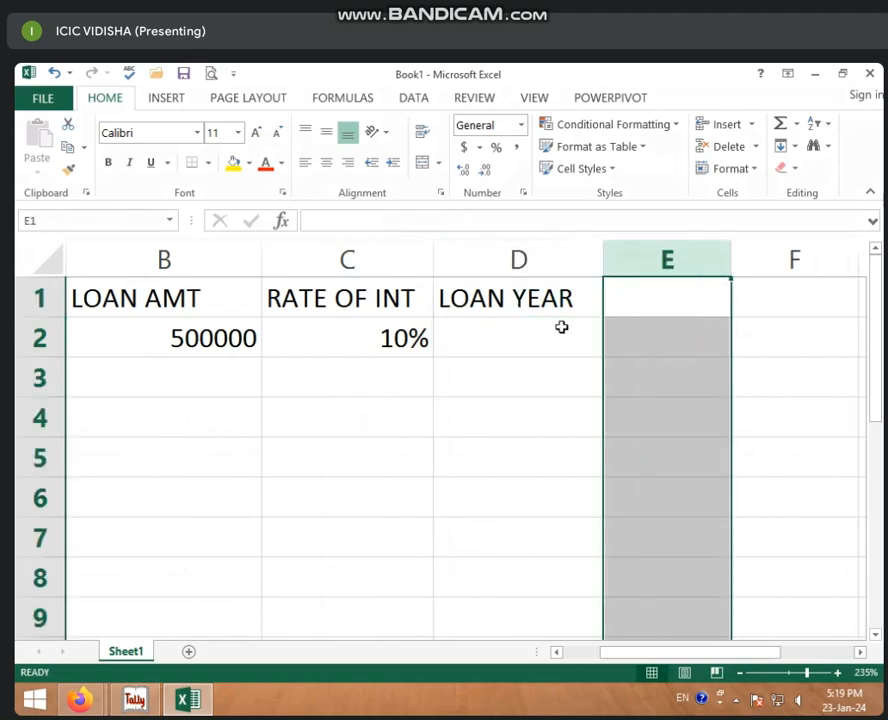
- Enter a loan period of 3 in D2 under the LOAN YEAR heading
left_click(562, 327)
type("3")
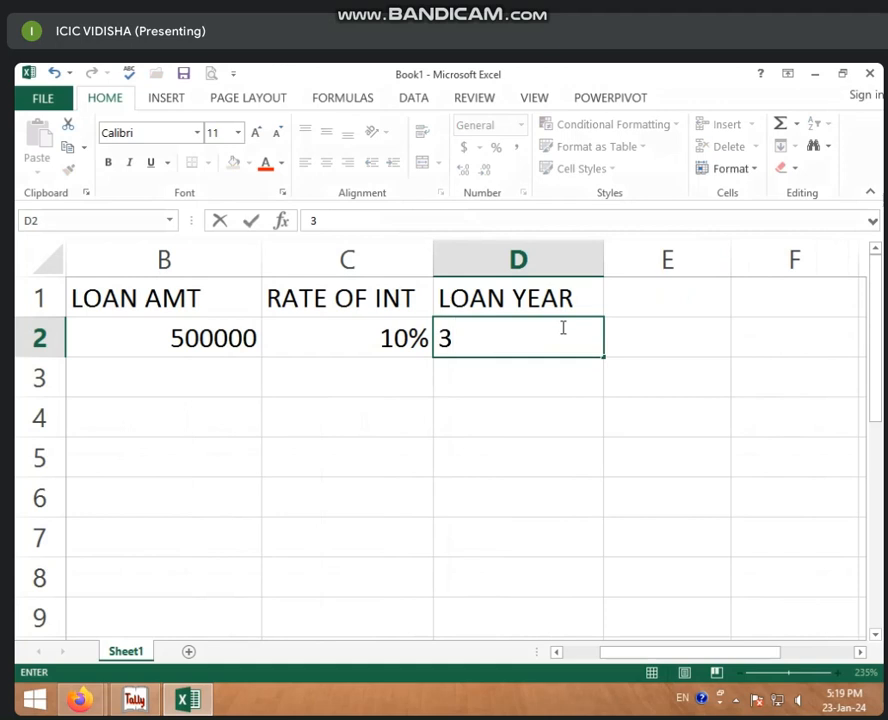
key("Return")
left_click(244, 338)
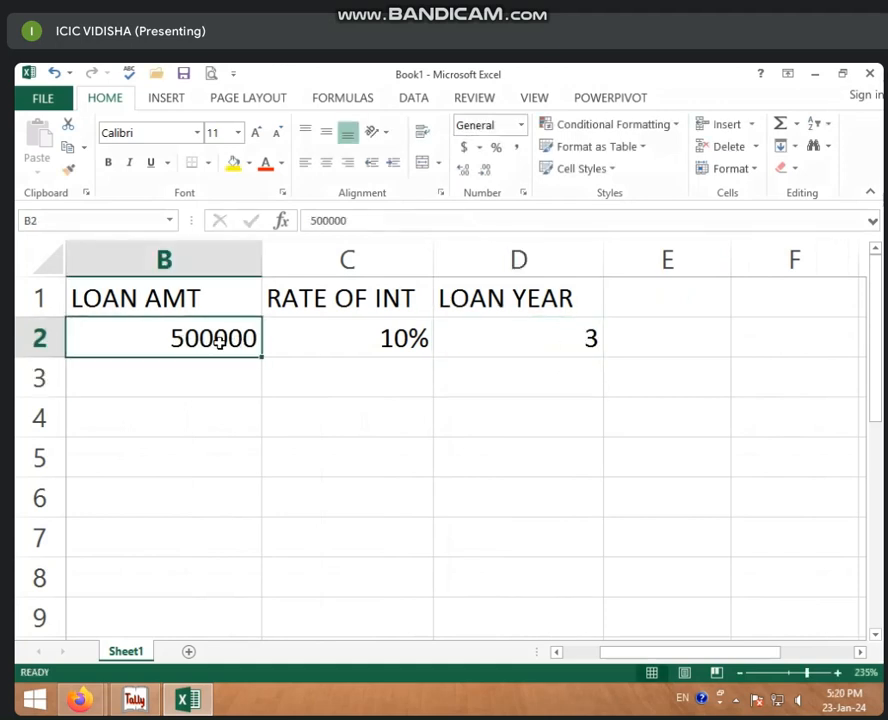
left_click(313, 347)
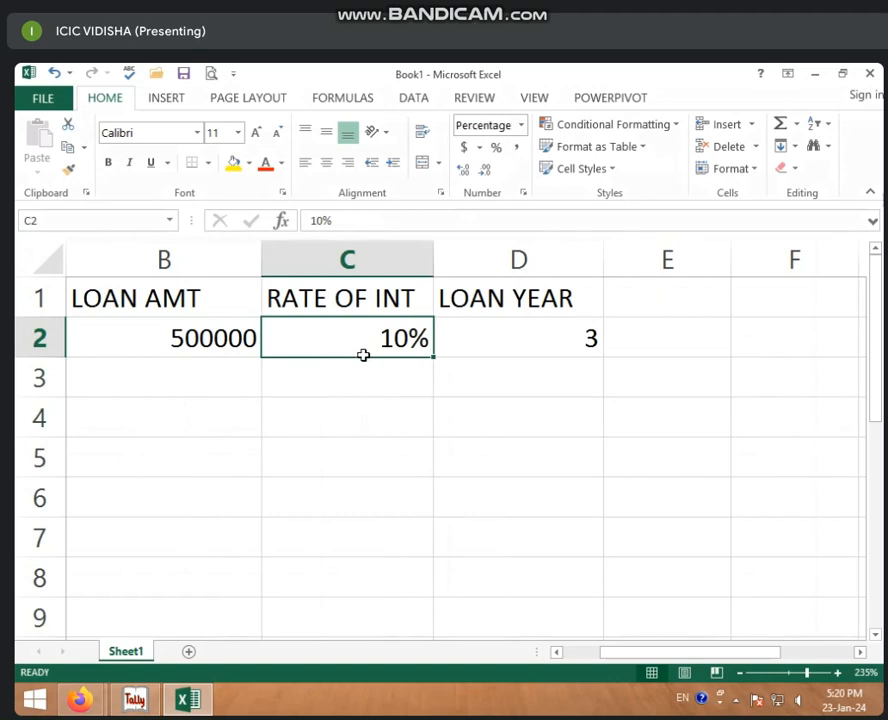
left_click(471, 348)
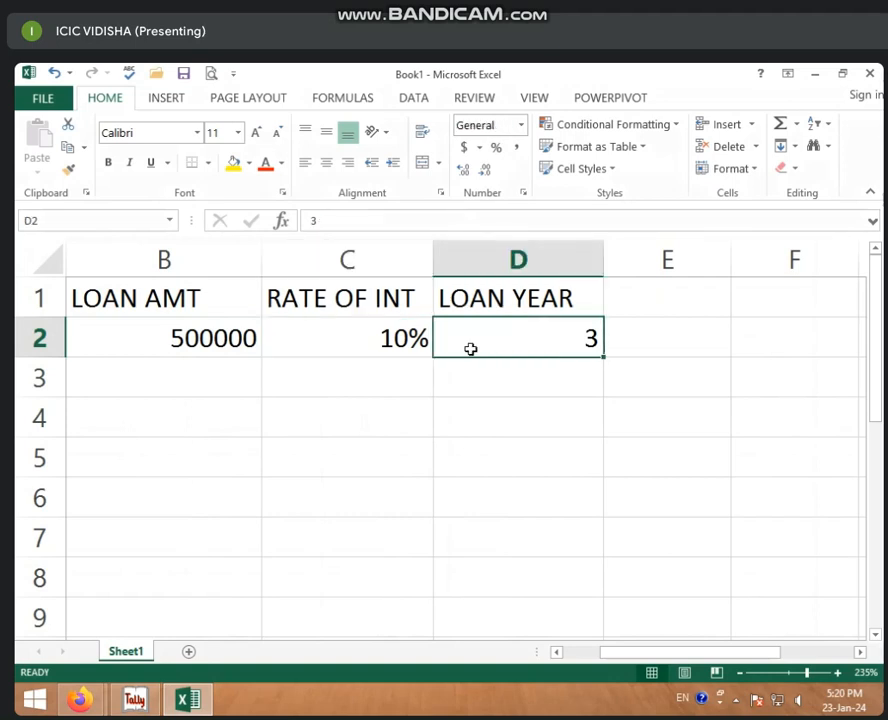
left_click(393, 332)
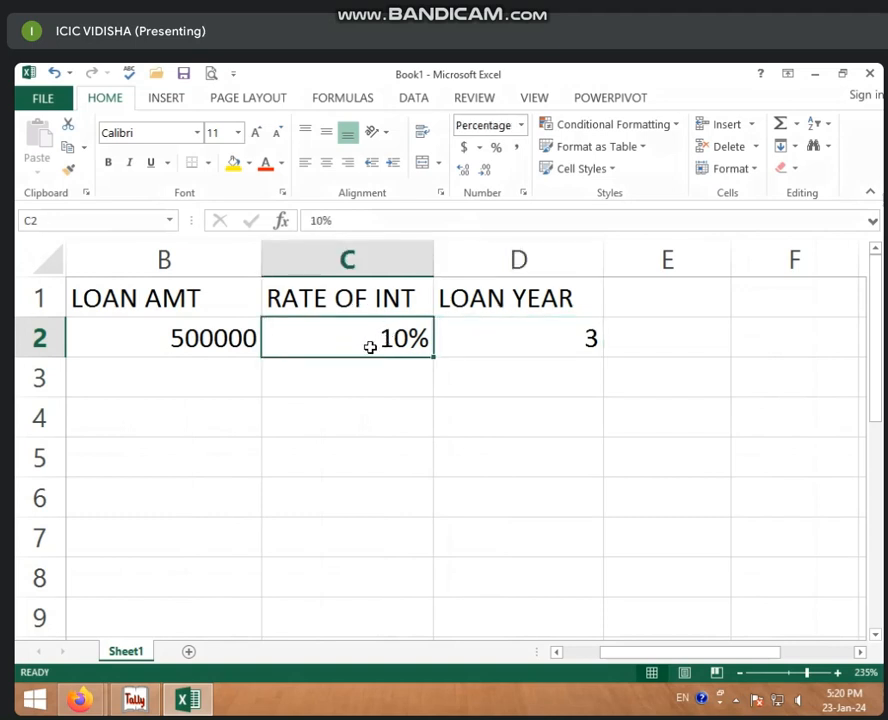
- Enter the label PER YEAR INT AMT in B3 and widen column B to fit it
left_click(219, 366)
type("PER Y")
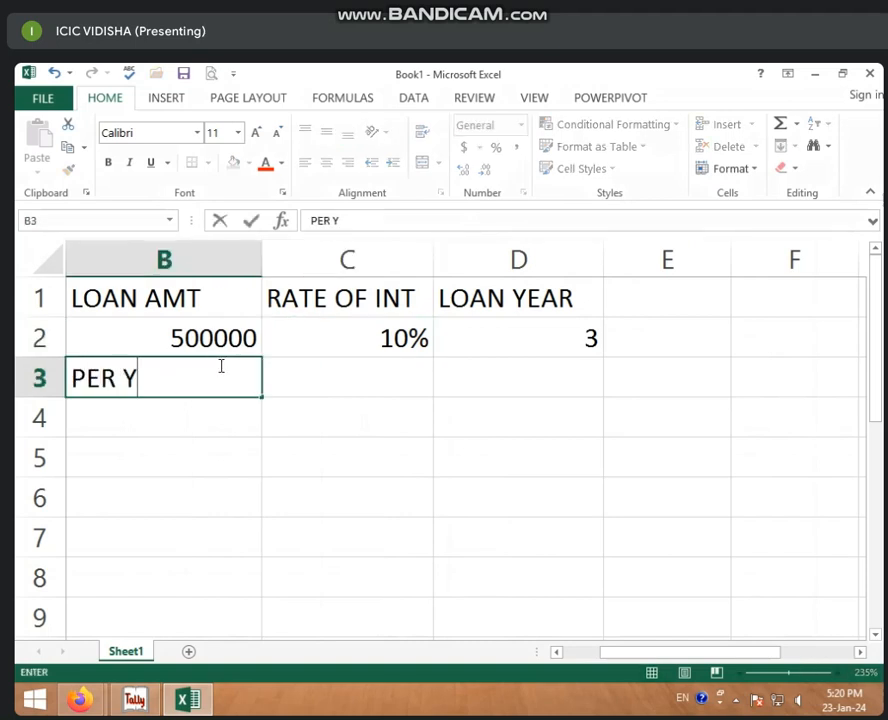
type("EAR INT AMT")
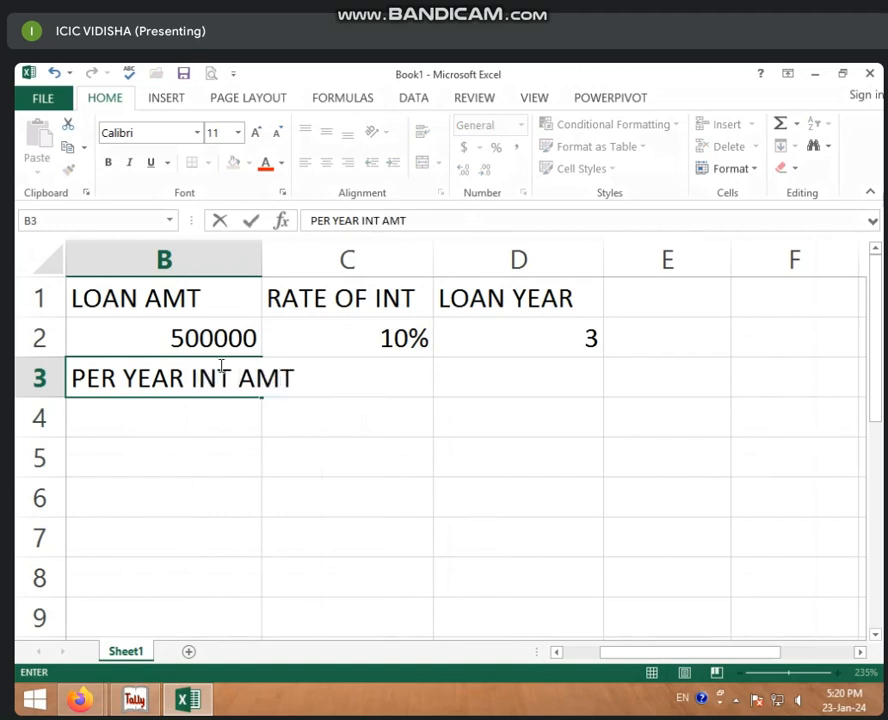
left_click(340, 416)
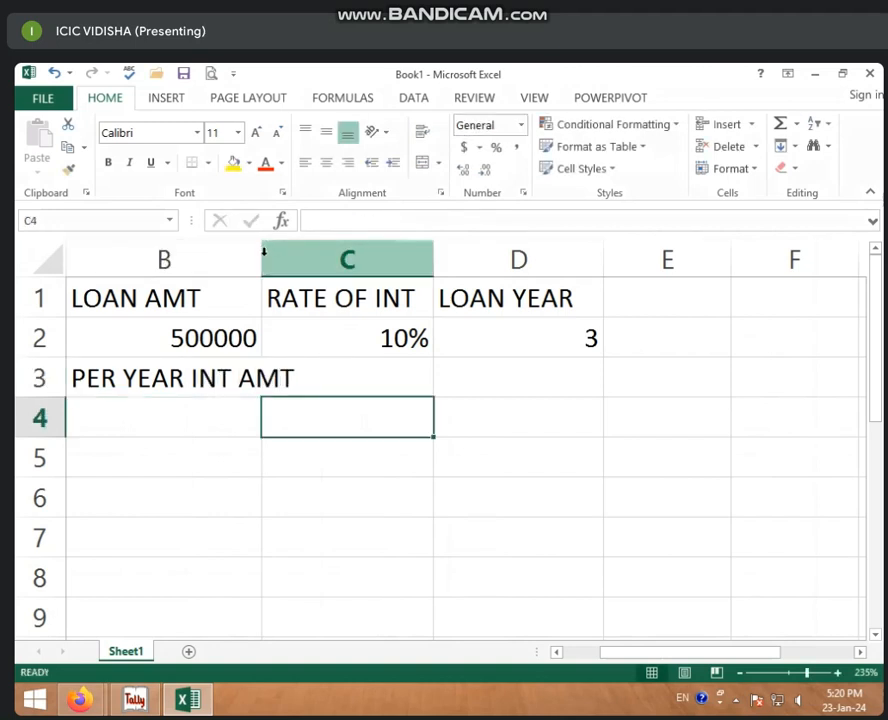
left_click_drag(260, 260, 323, 260)
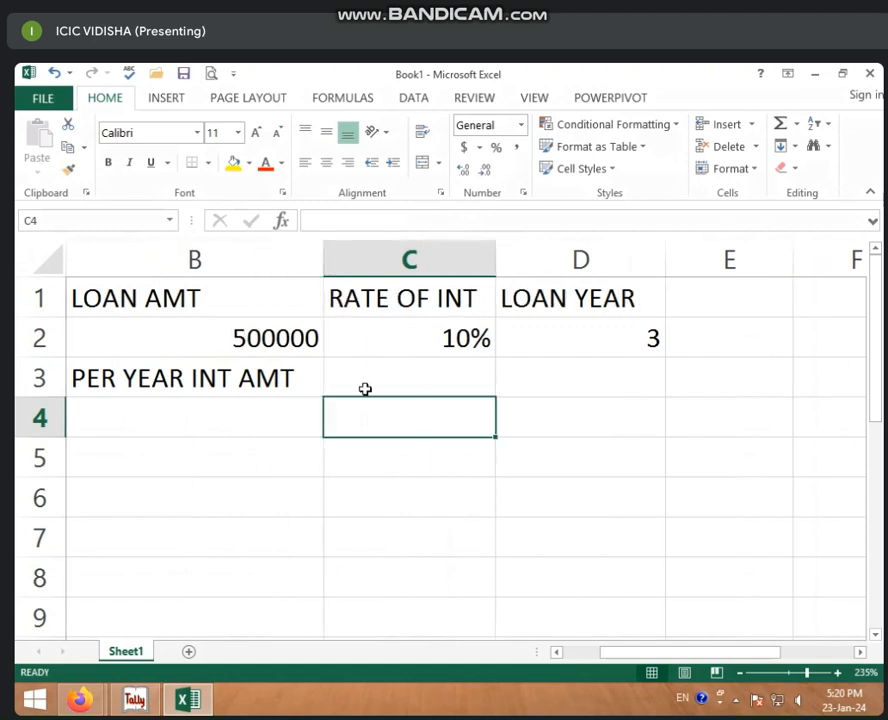
- Calculate the yearly interest in C3 by multiplying the loan amount by the interest rate with =B2*C2
left_click(416, 386)
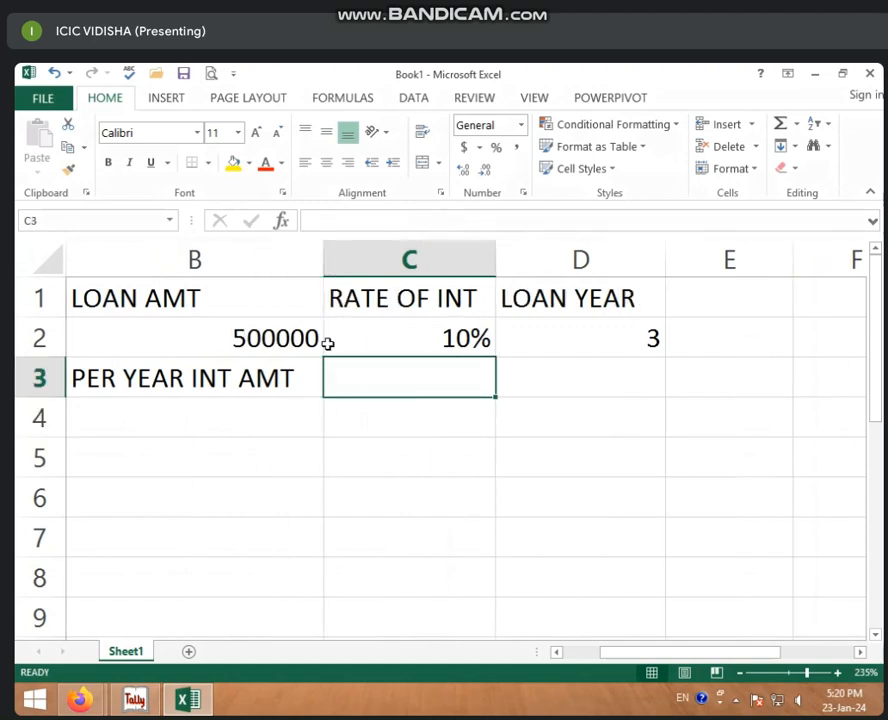
left_click(270, 339)
left_click(362, 334)
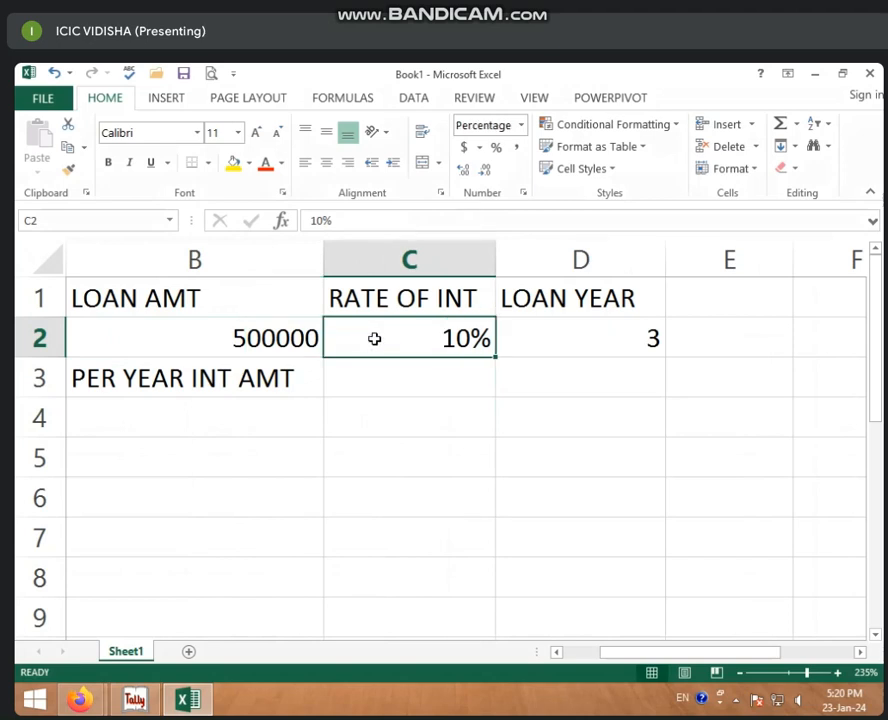
left_click(390, 371)
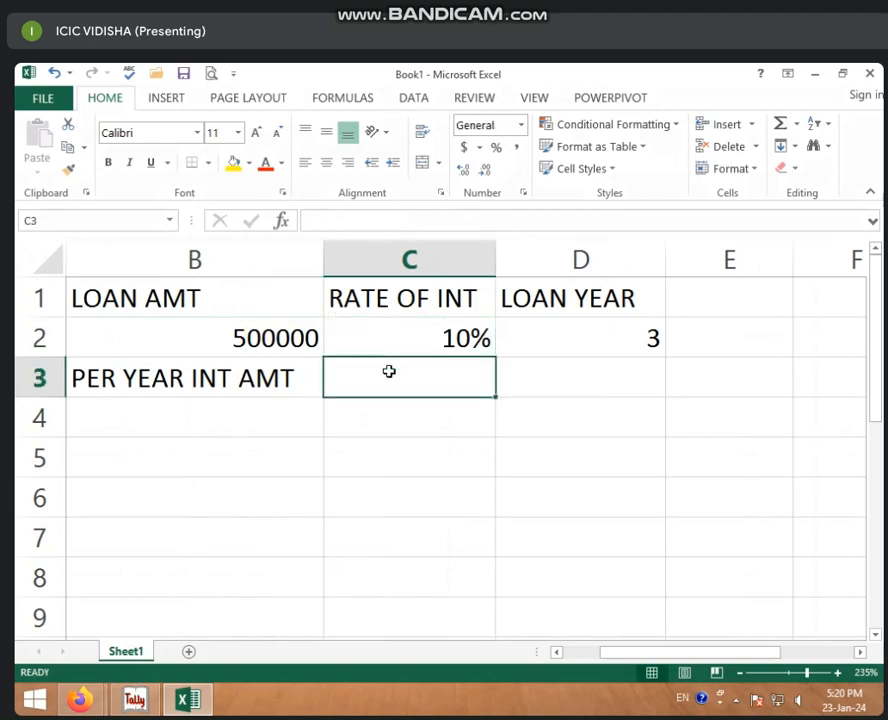
type("=")
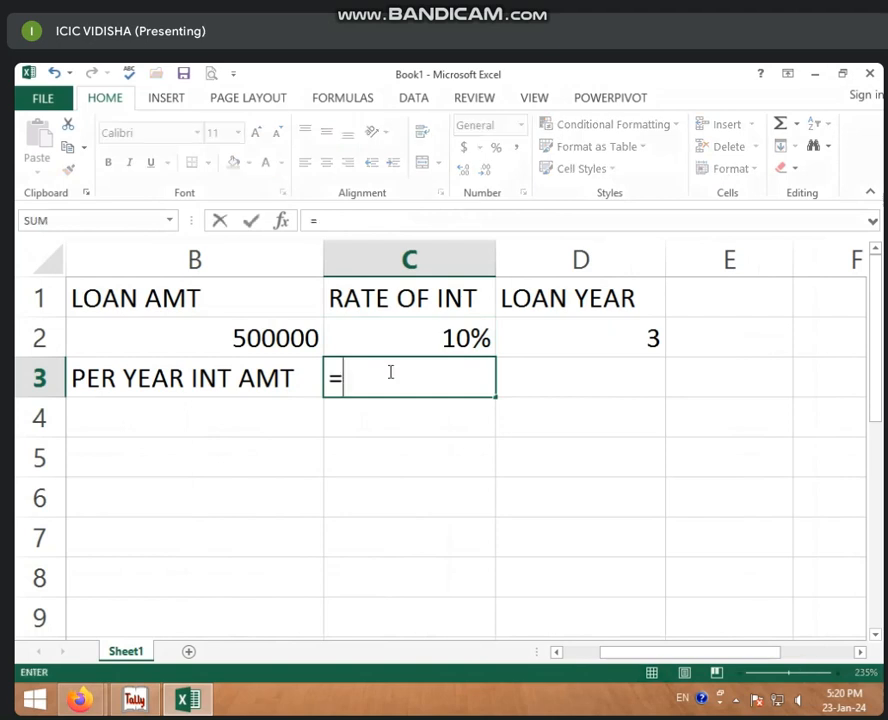
left_click(289, 333)
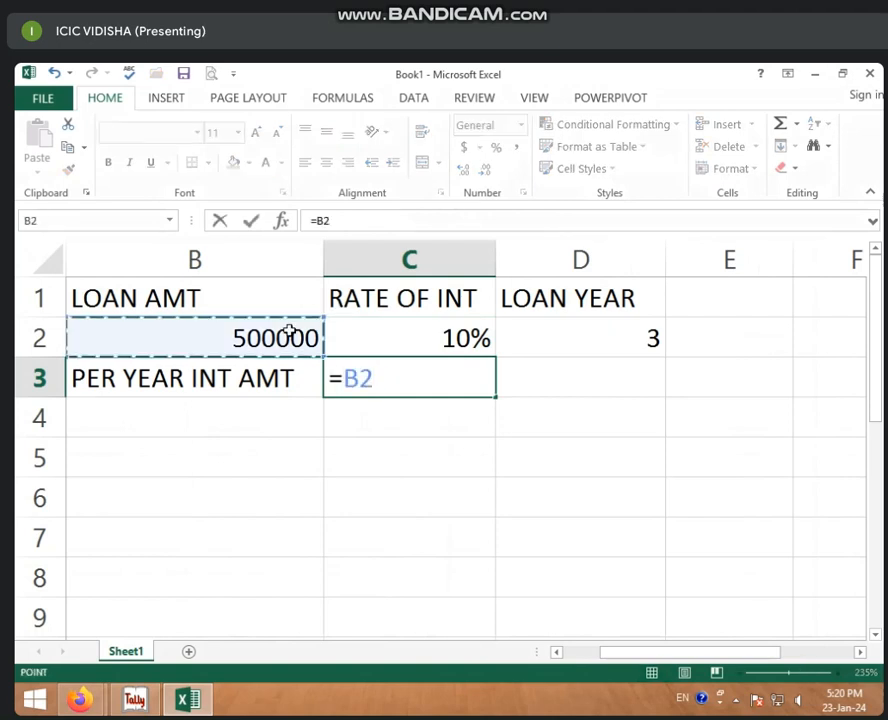
type("*")
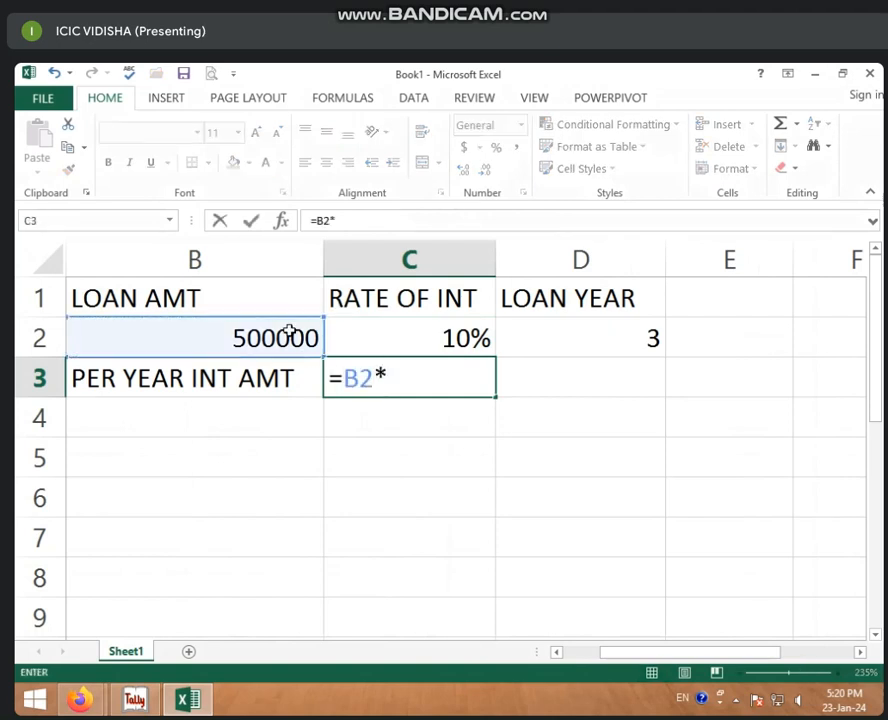
left_click(448, 340)
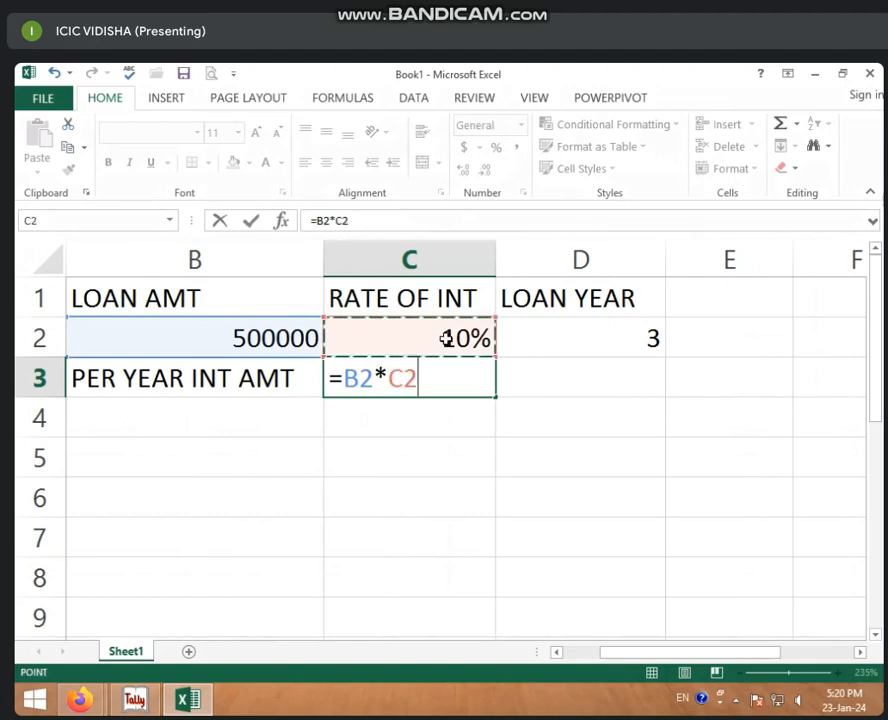
key("Return")
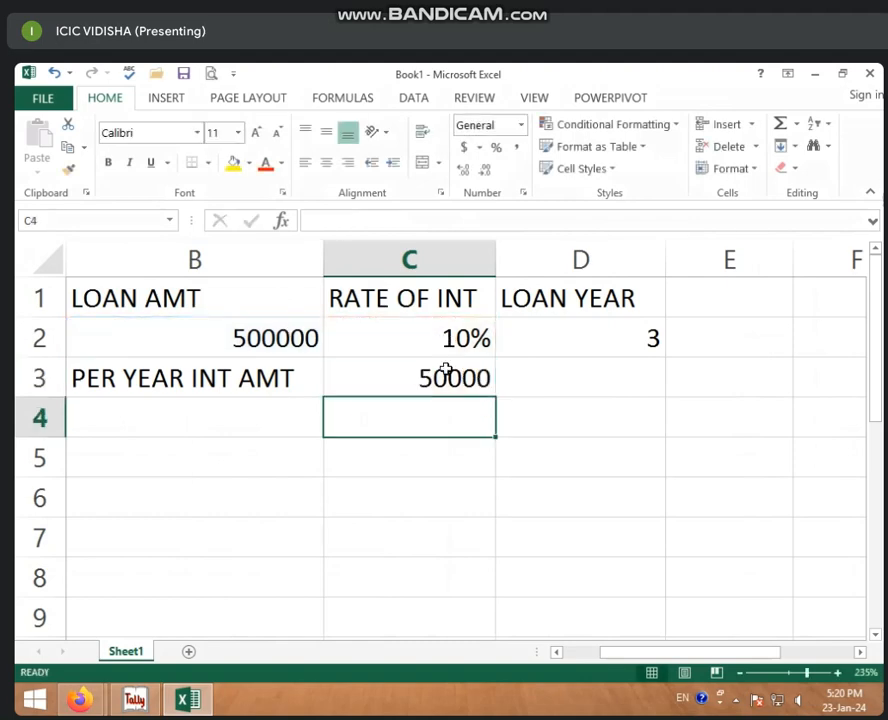
left_click(445, 378)
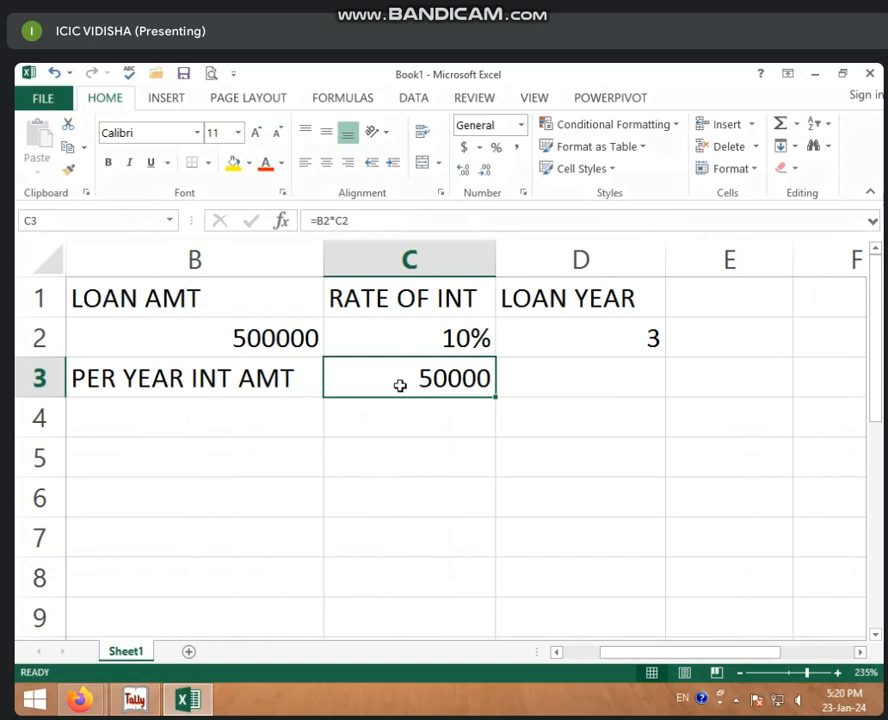
- Enter the label TOTAL INT in B4 below the PER YEAR INT AMT label
left_click(230, 413)
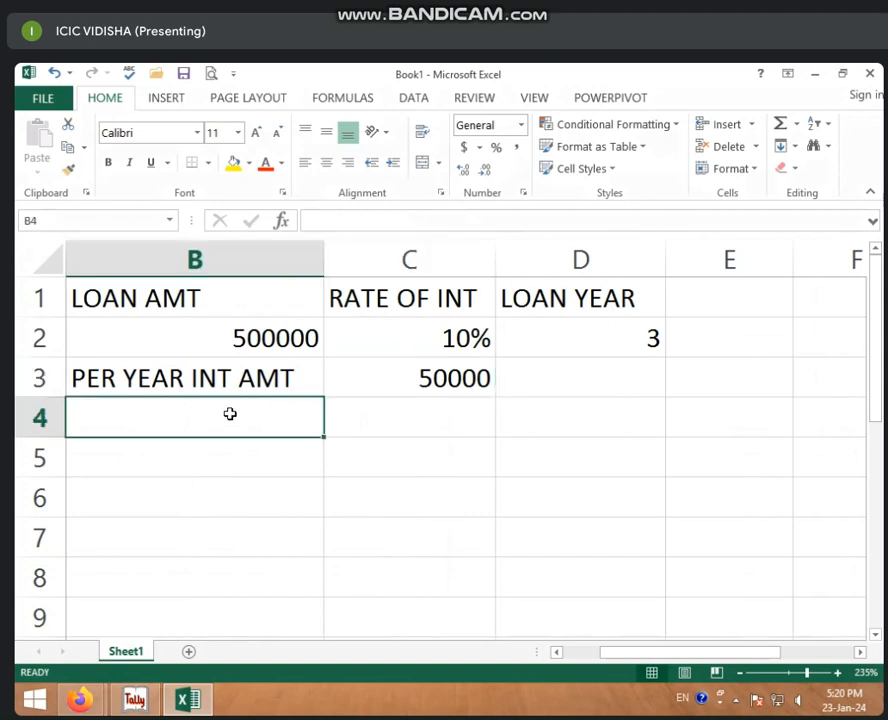
type("TOTAL")
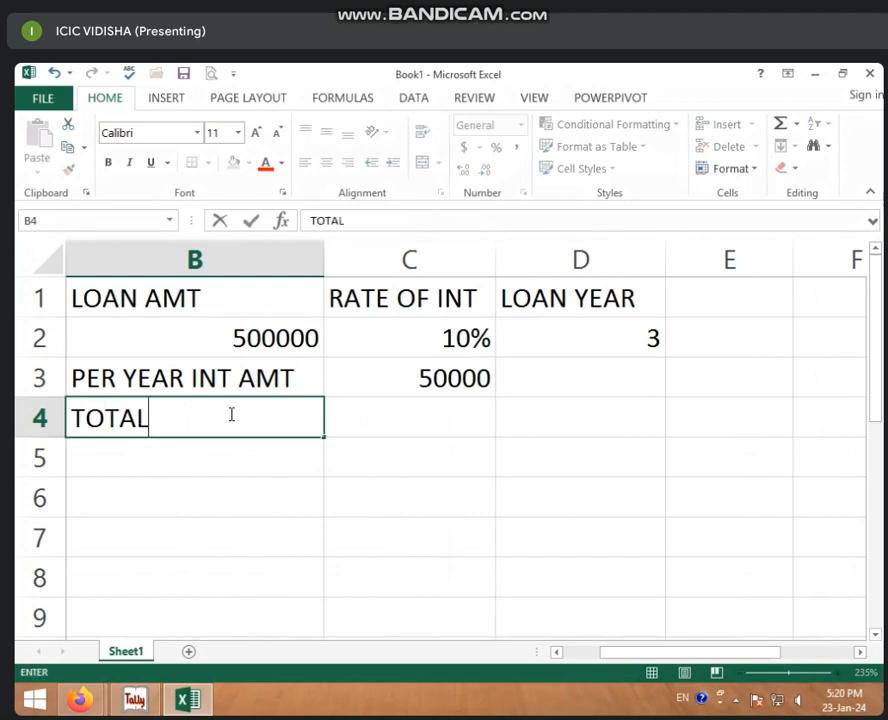
type(" INT")
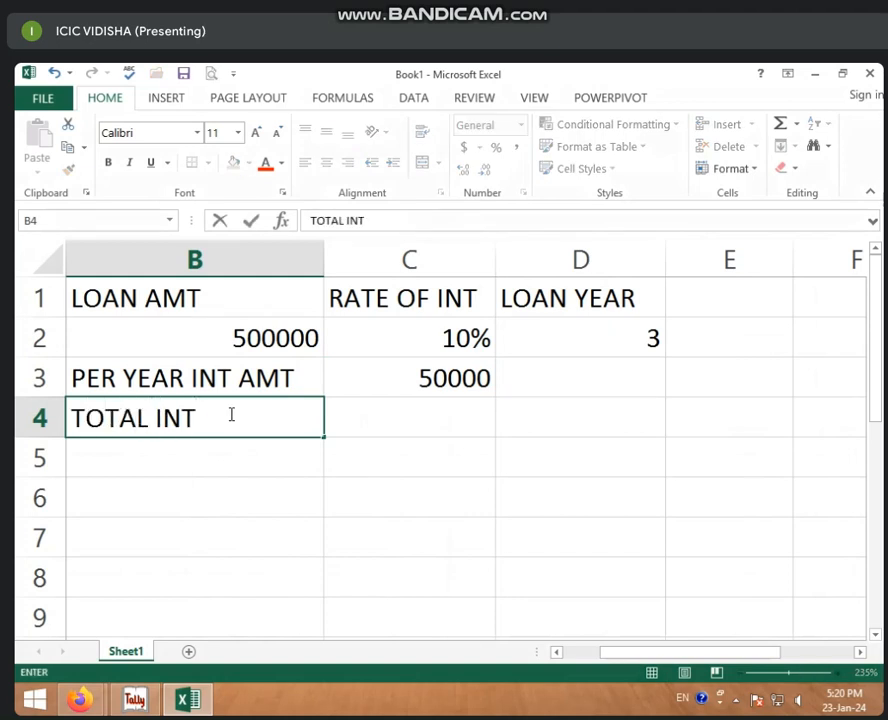
left_click(254, 381)
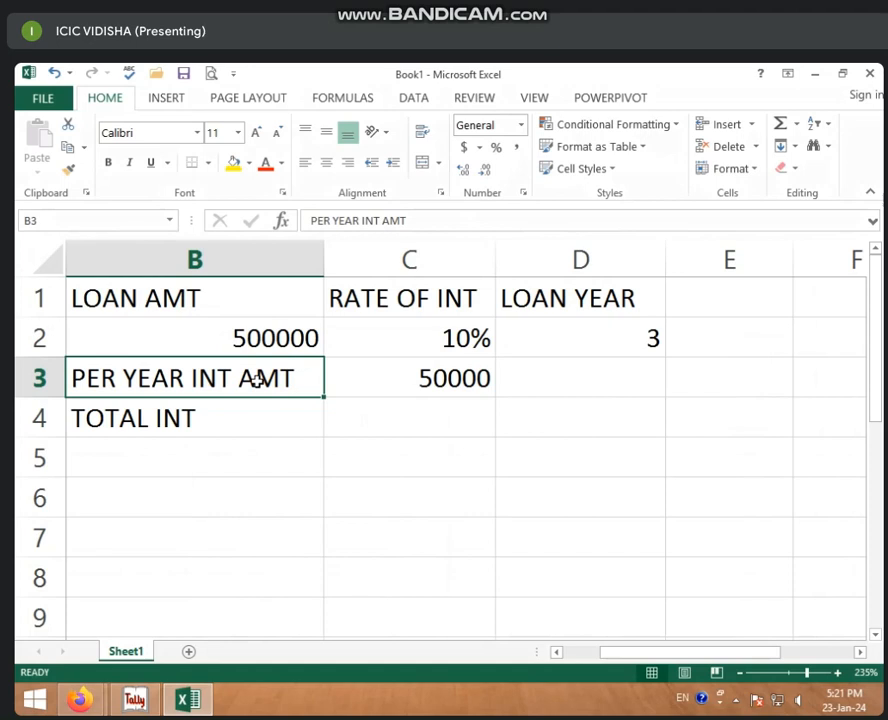
- Calculate the total interest in C4 by multiplying the yearly interest by the loan years with =C3*D2
left_click(529, 341)
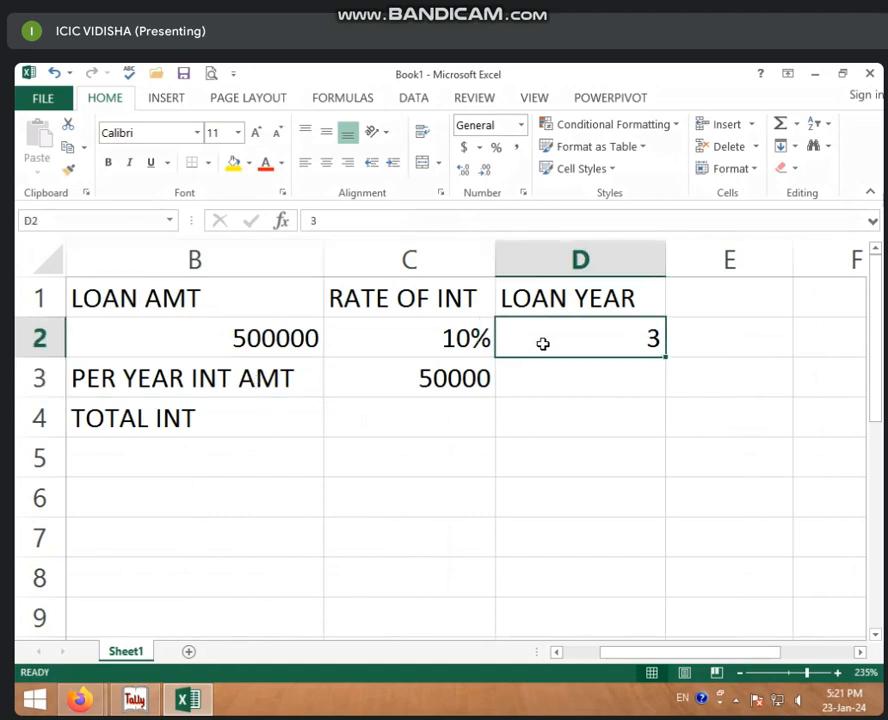
left_click(474, 422)
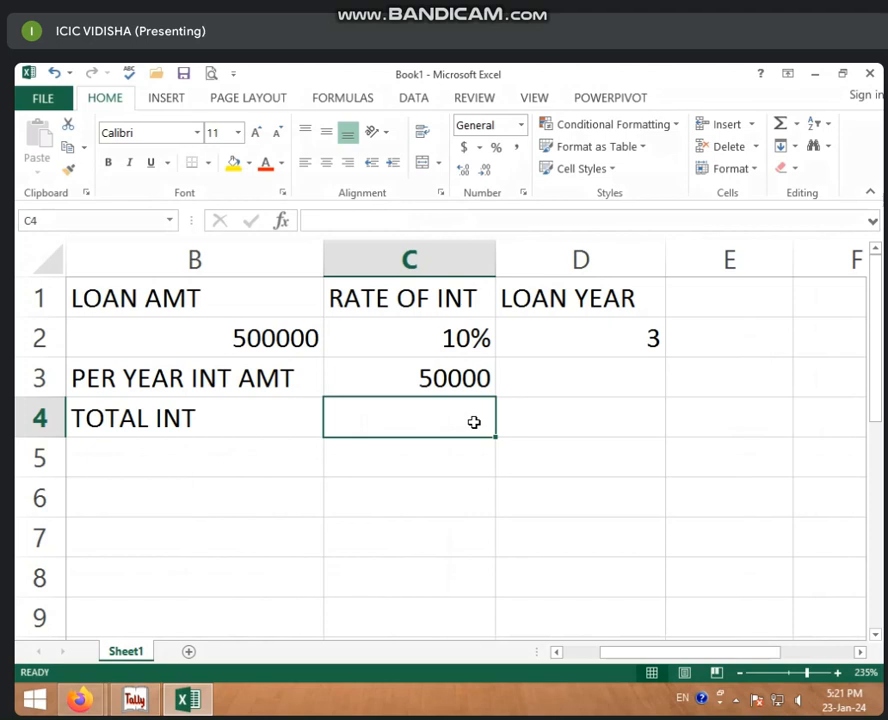
type("=")
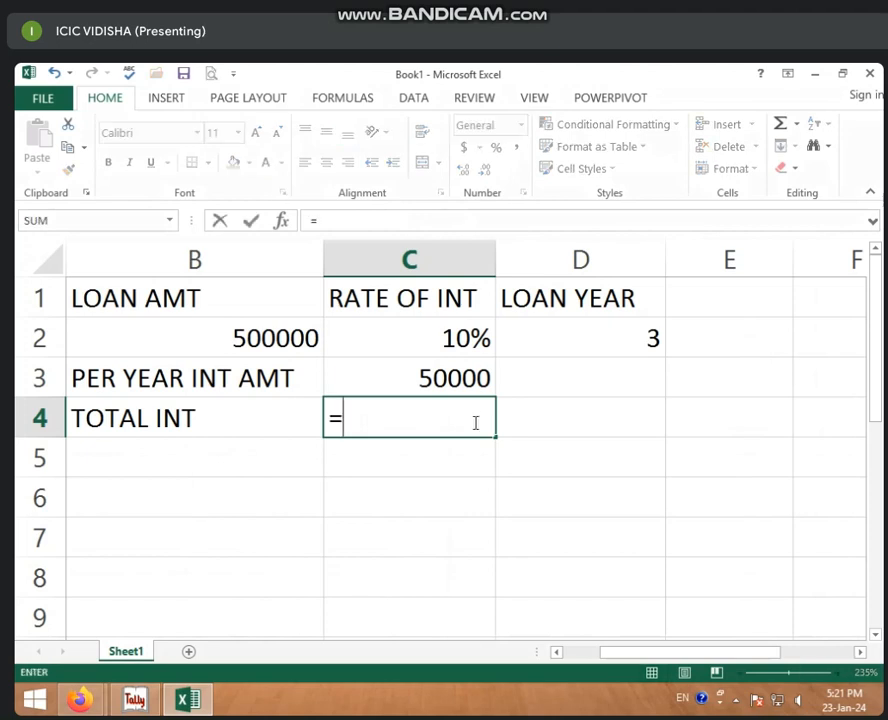
left_click(466, 372)
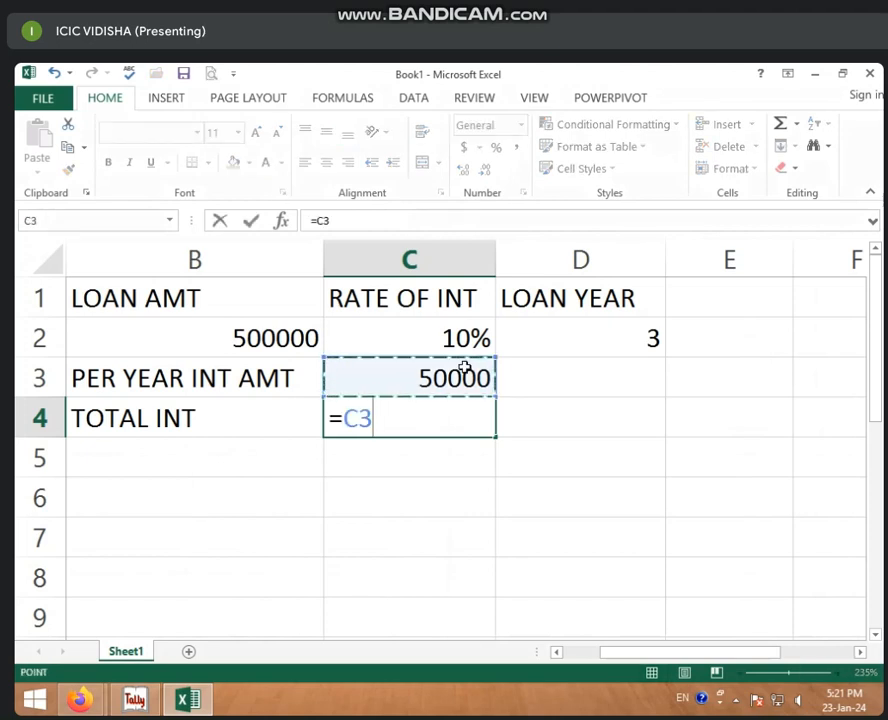
type("*")
left_click(562, 342)
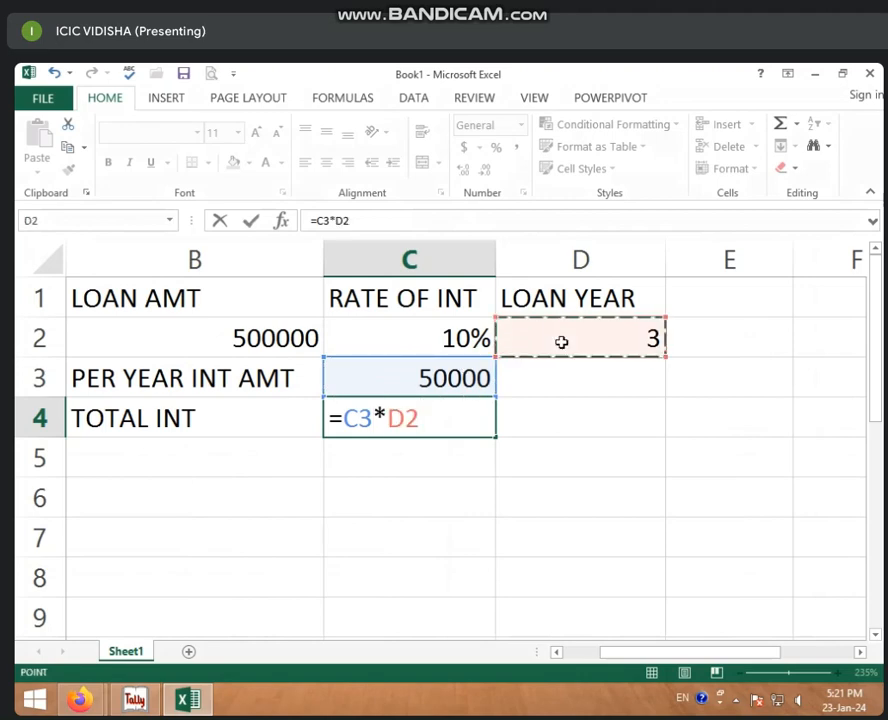
key("Return")
left_click(453, 417)
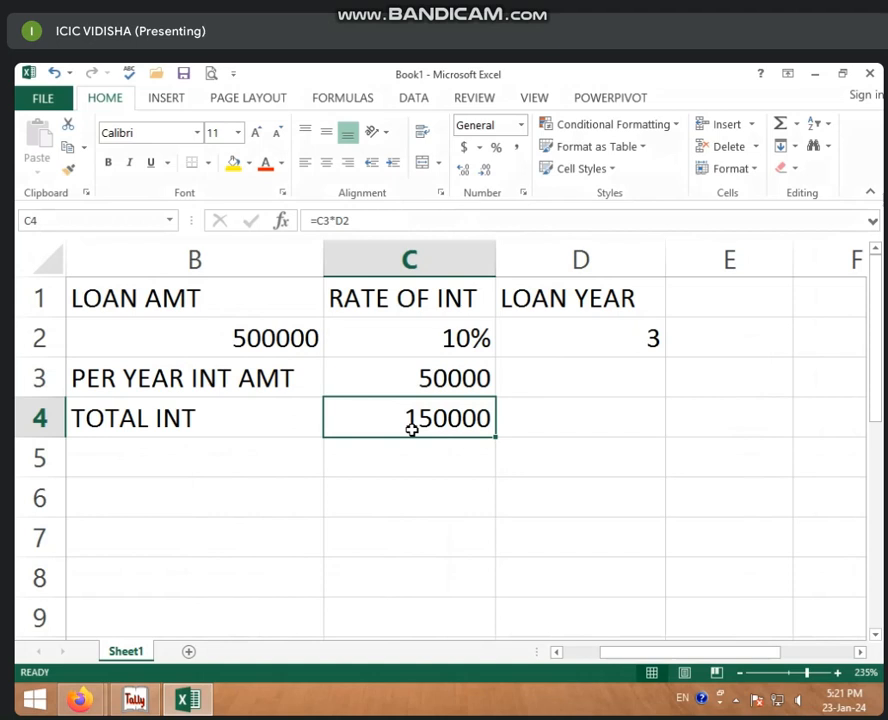
left_click(298, 349)
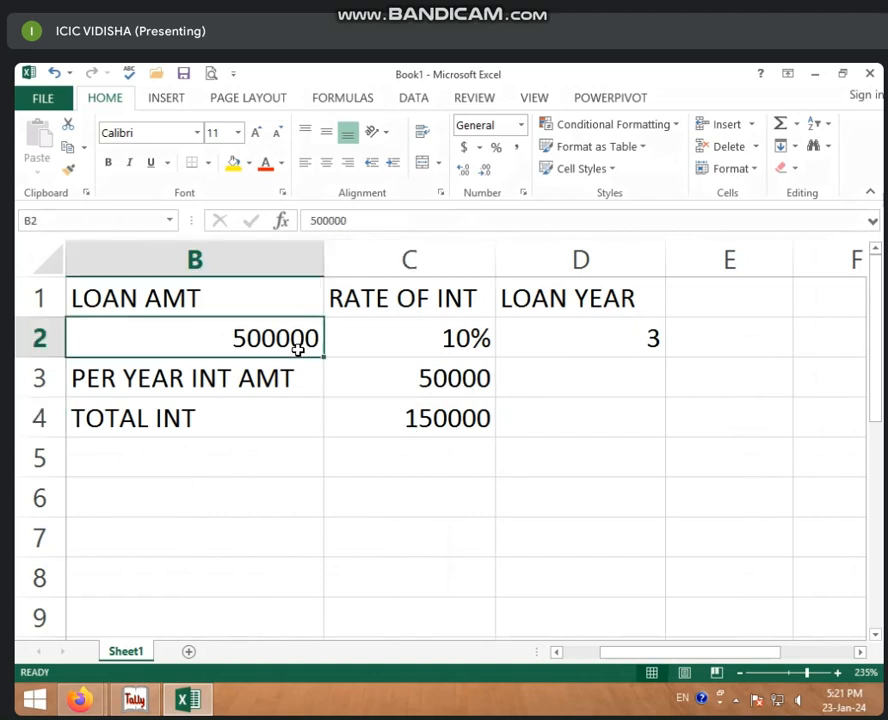
left_click(428, 422)
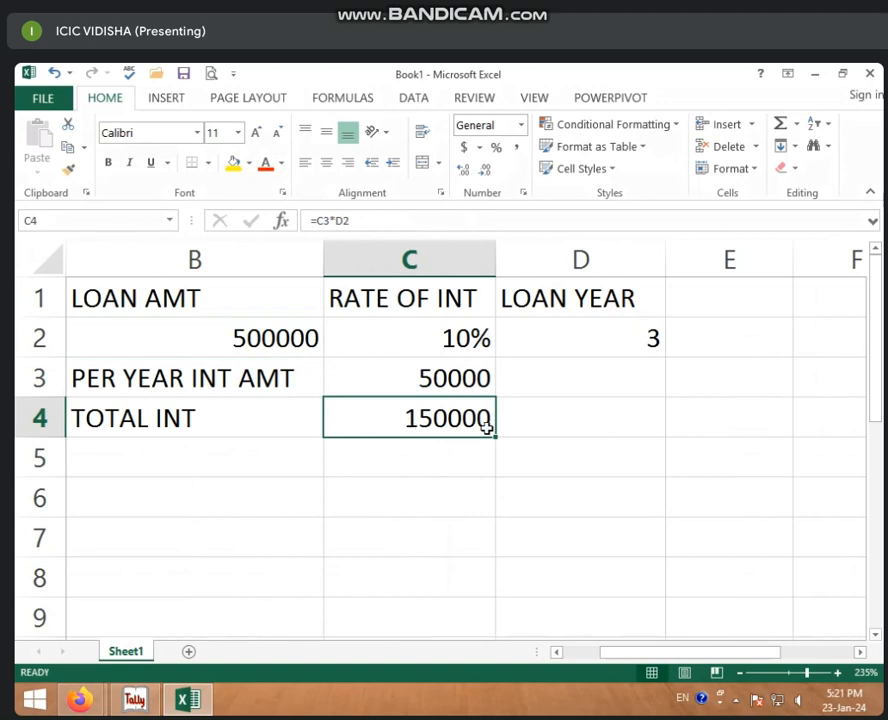
left_click(310, 342)
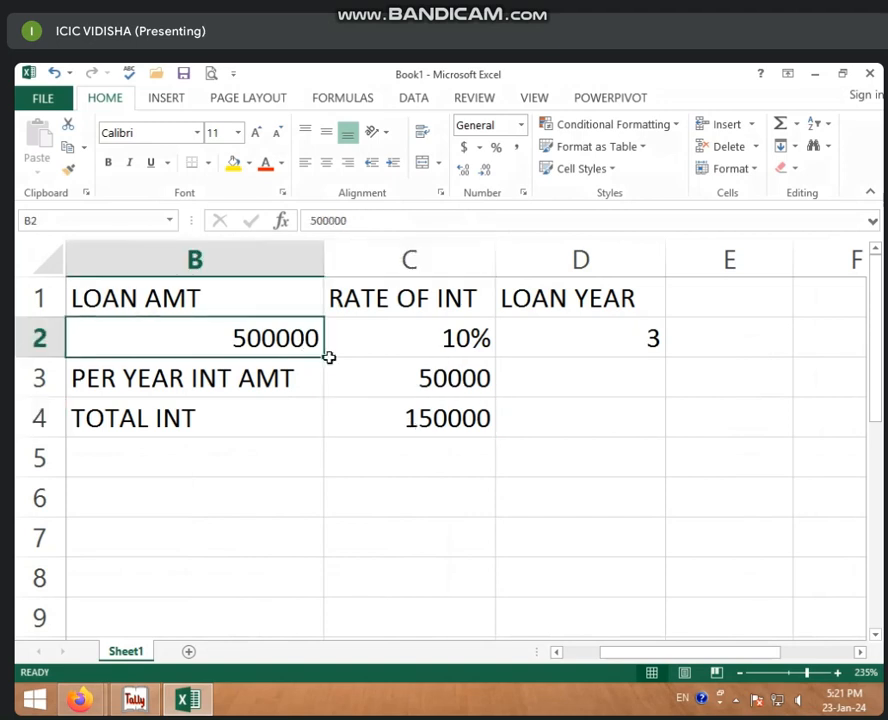
left_click(381, 416)
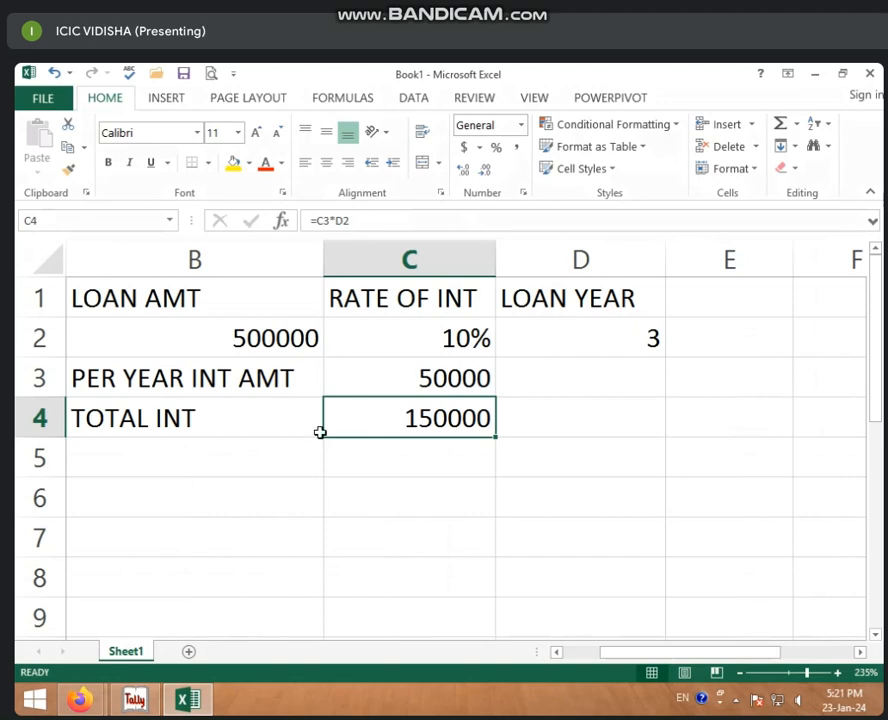
- Enter the label LOAN + INT in B5 below the TOTAL INT label
left_click(289, 441)
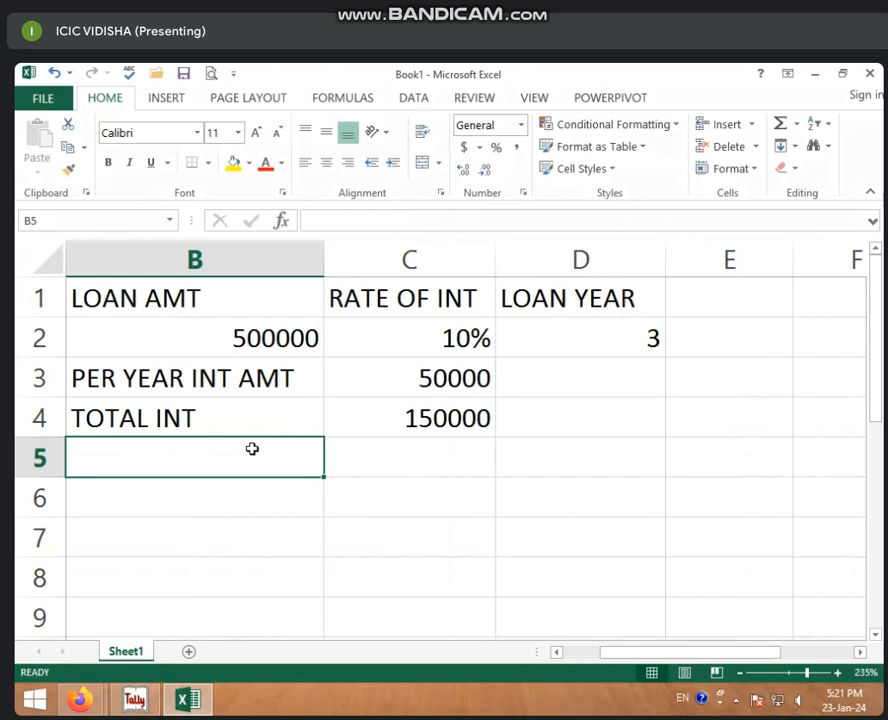
type("LOAN +")
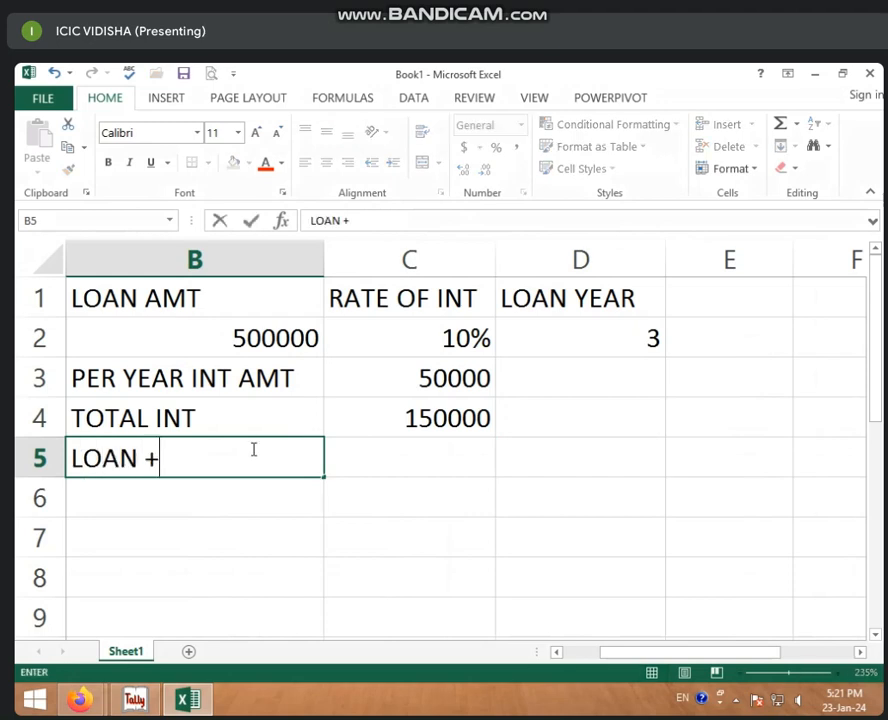
type(" INT")
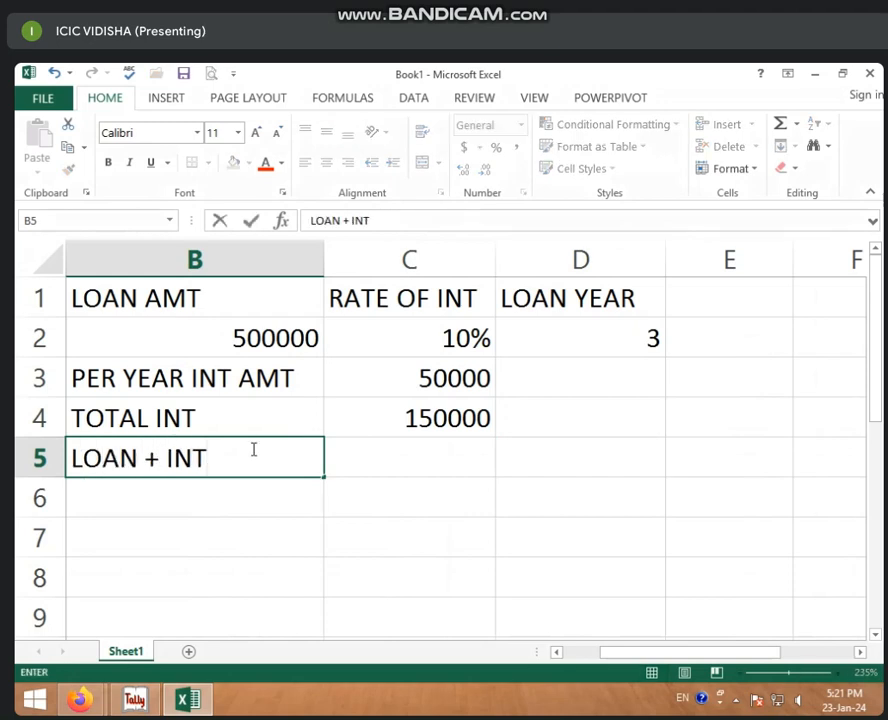
left_click(348, 462)
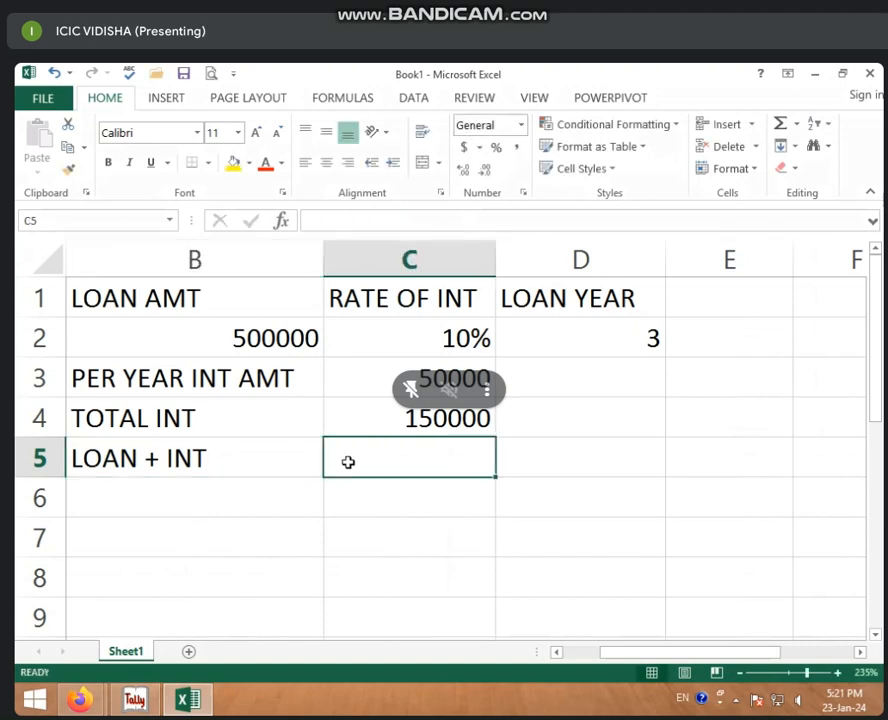
- Add the loan amount and the total interest in C5 with the formula =B2+C4
left_click(285, 332)
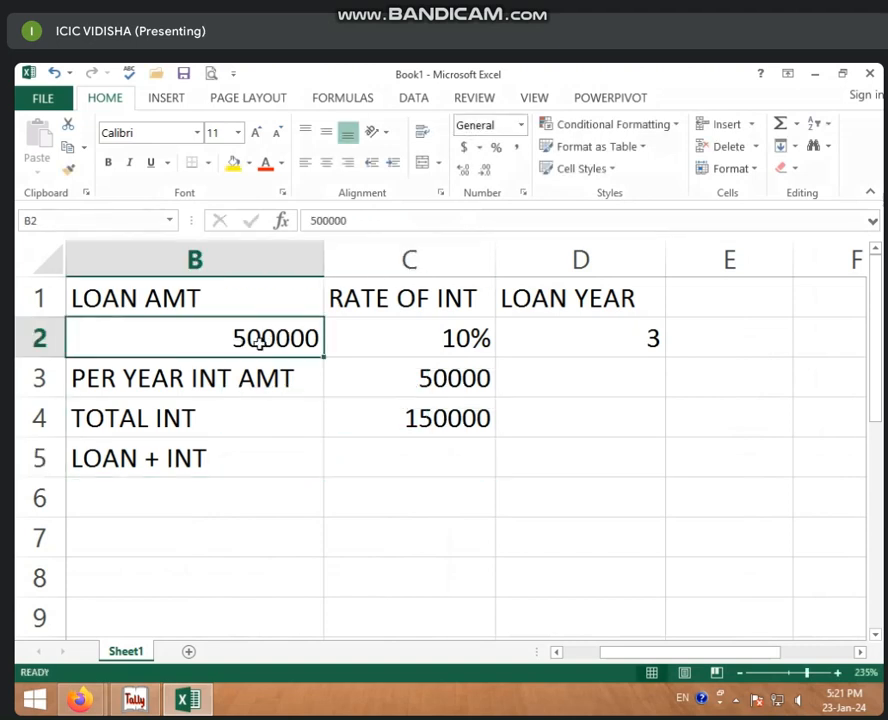
left_click(441, 418)
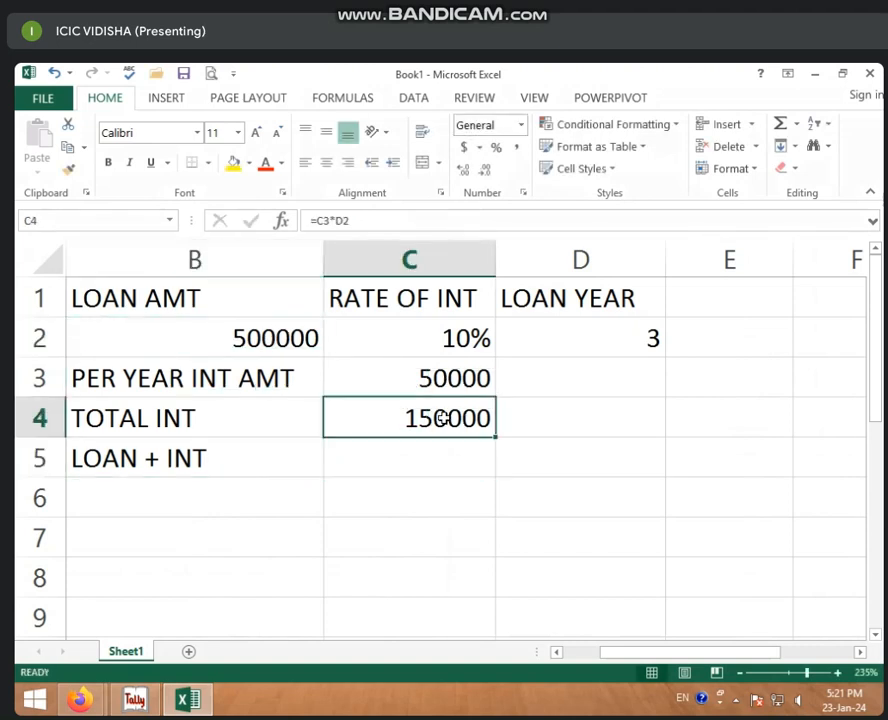
left_click(425, 470)
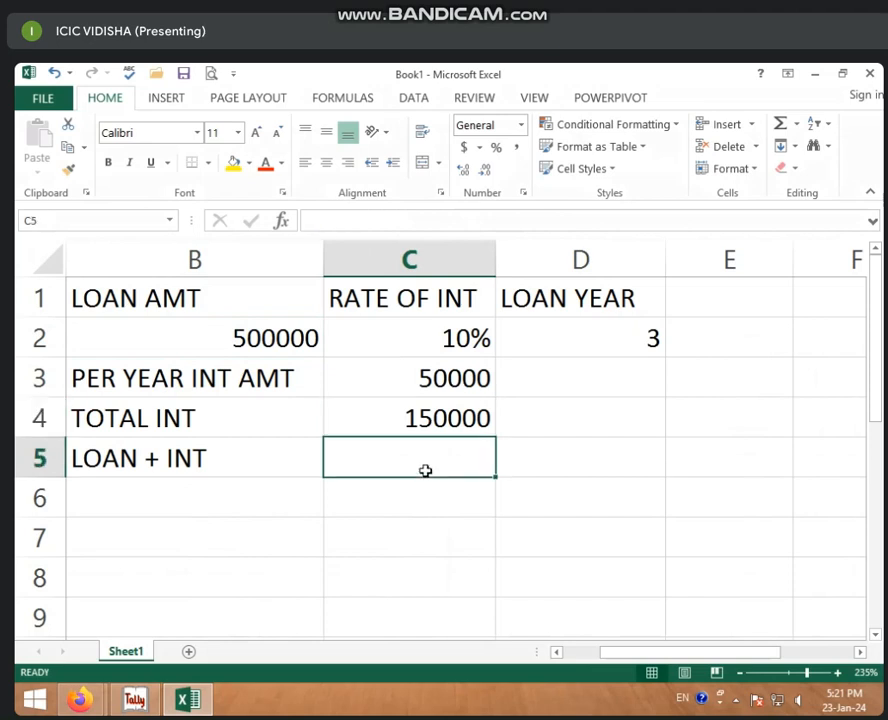
type("=")
left_click(286, 334)
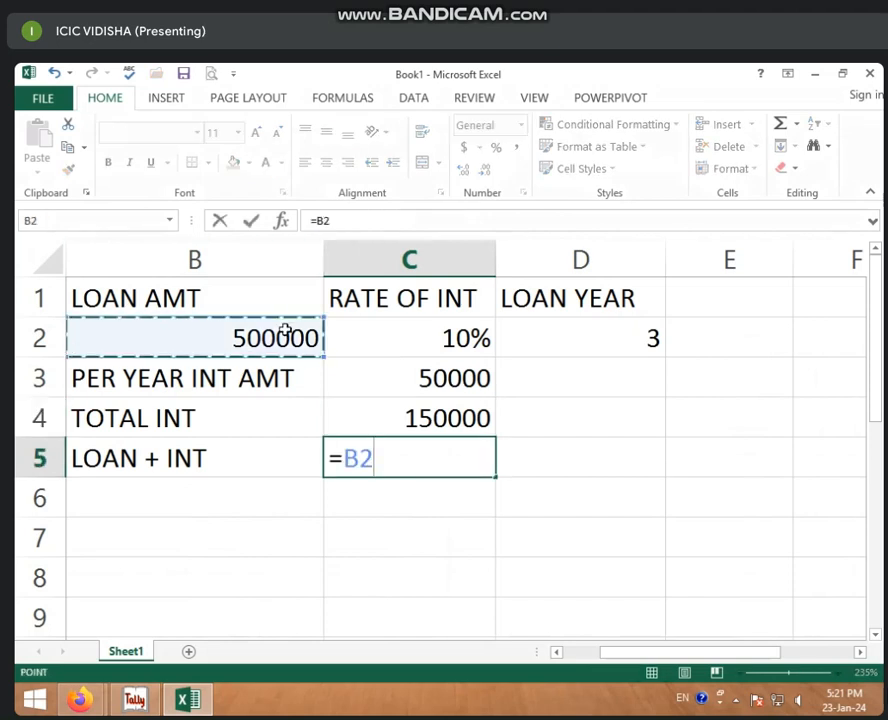
type("+")
left_click(404, 418)
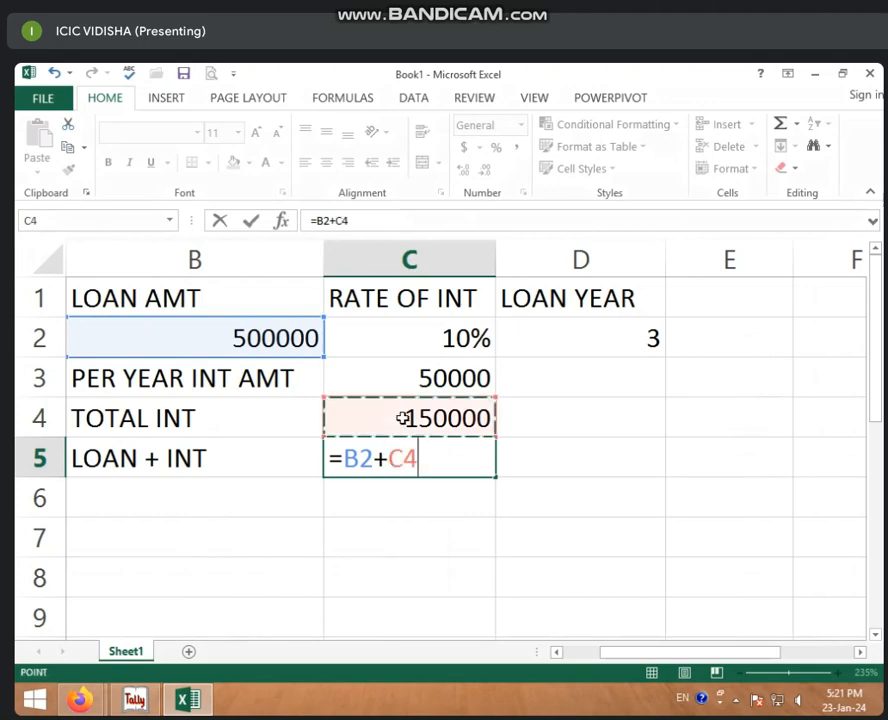
key("Return")
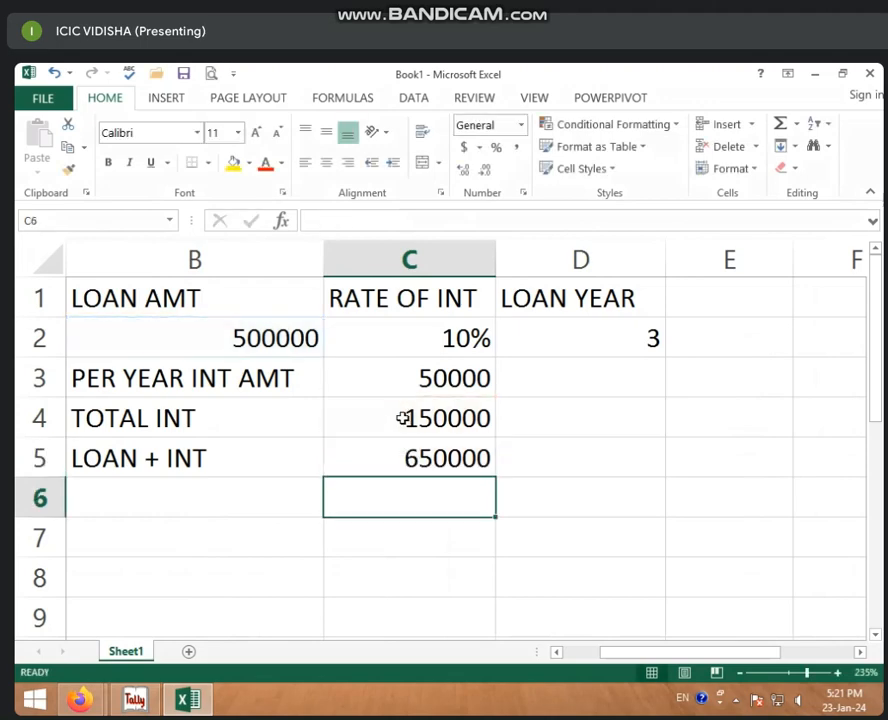
left_click(405, 456)
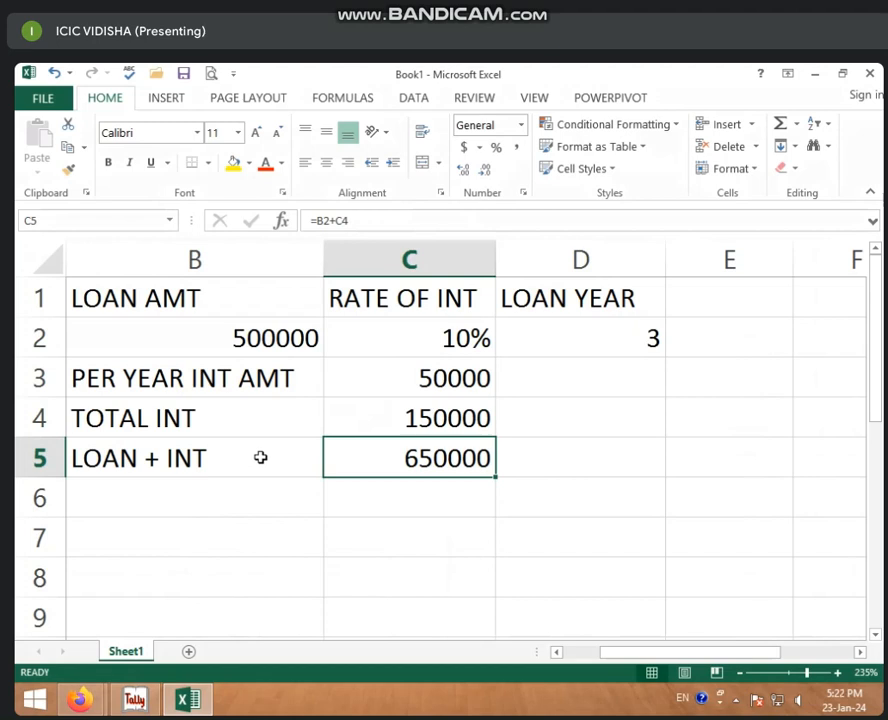
left_click(220, 333)
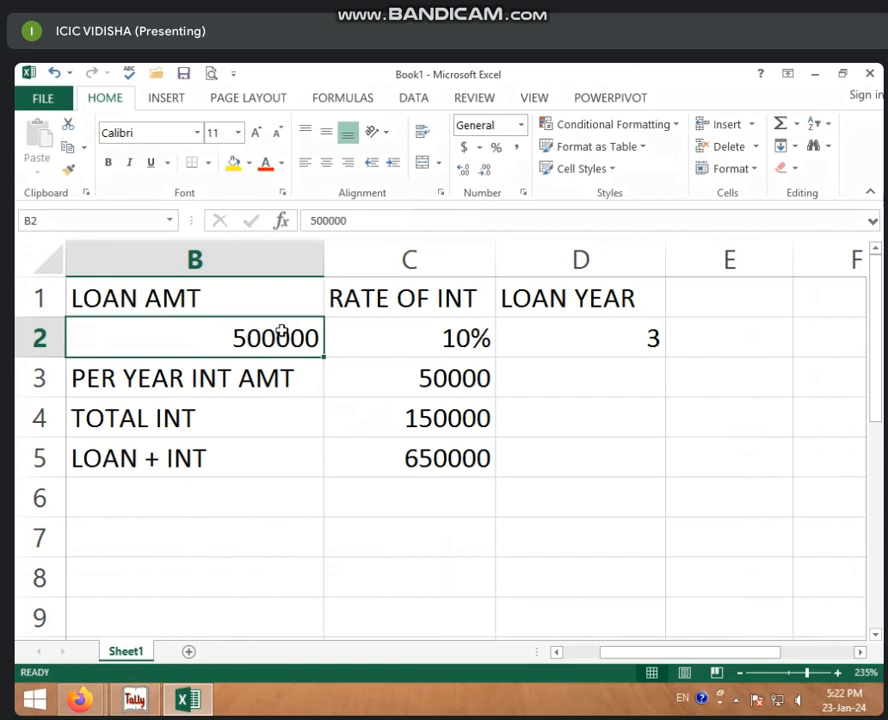
- Review the loan amount, rate and years in row 2 and the formulas in C3, C4 and C5
left_click(372, 337)
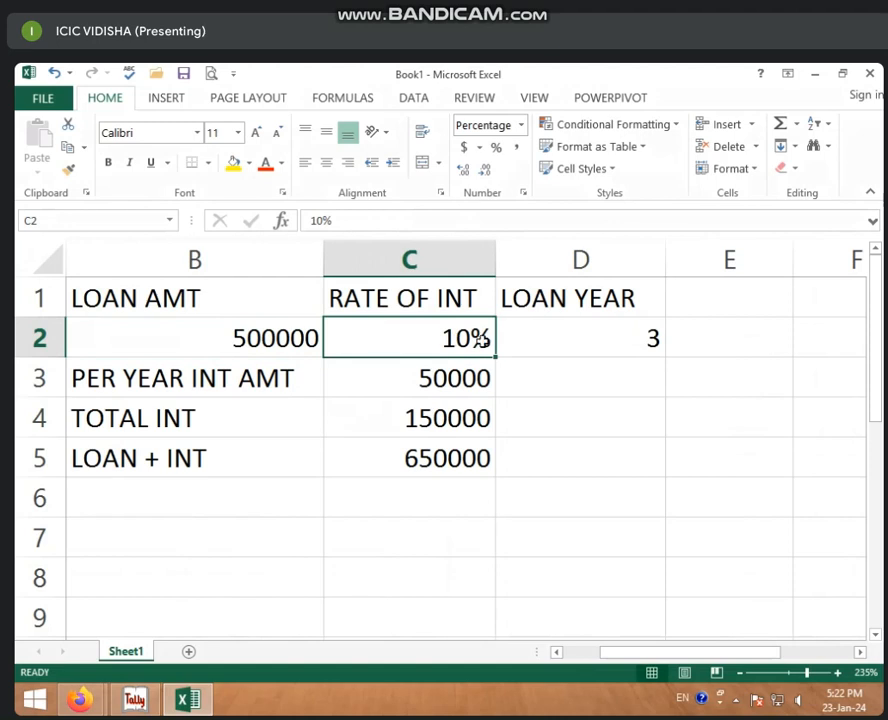
left_click(530, 338)
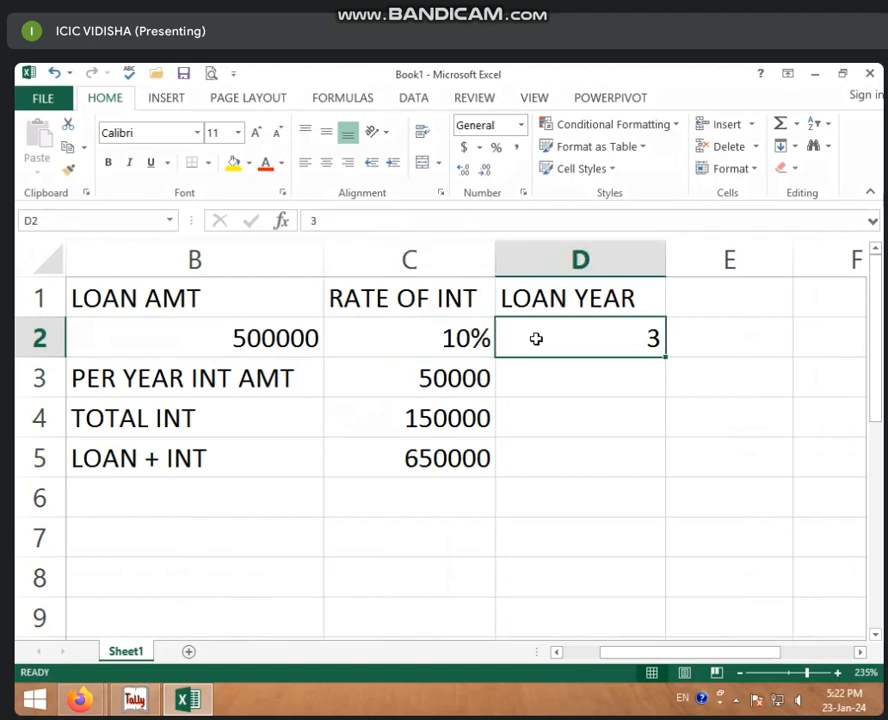
left_click(392, 376)
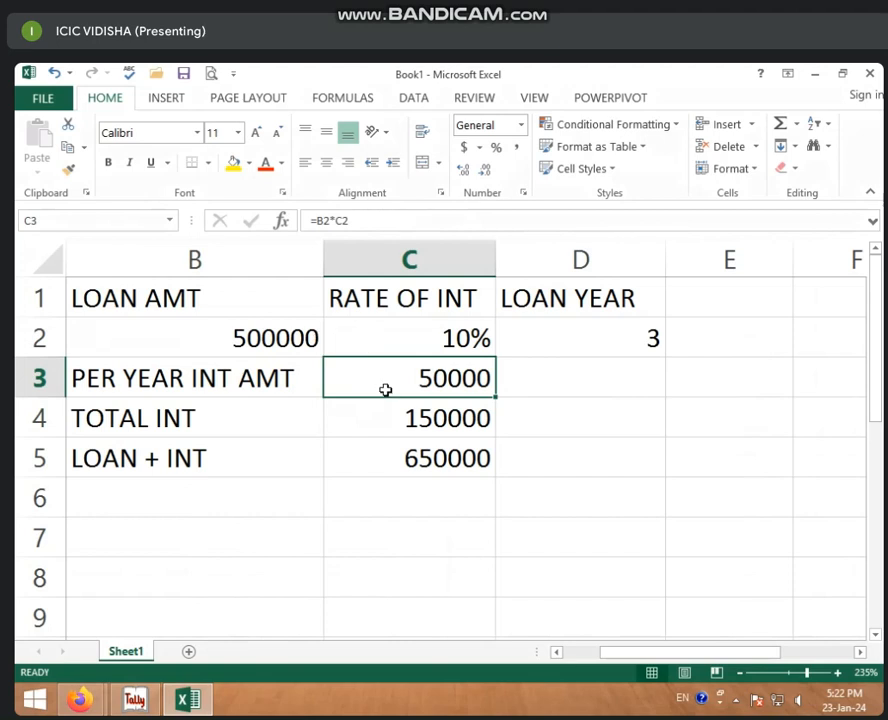
left_click(352, 410)
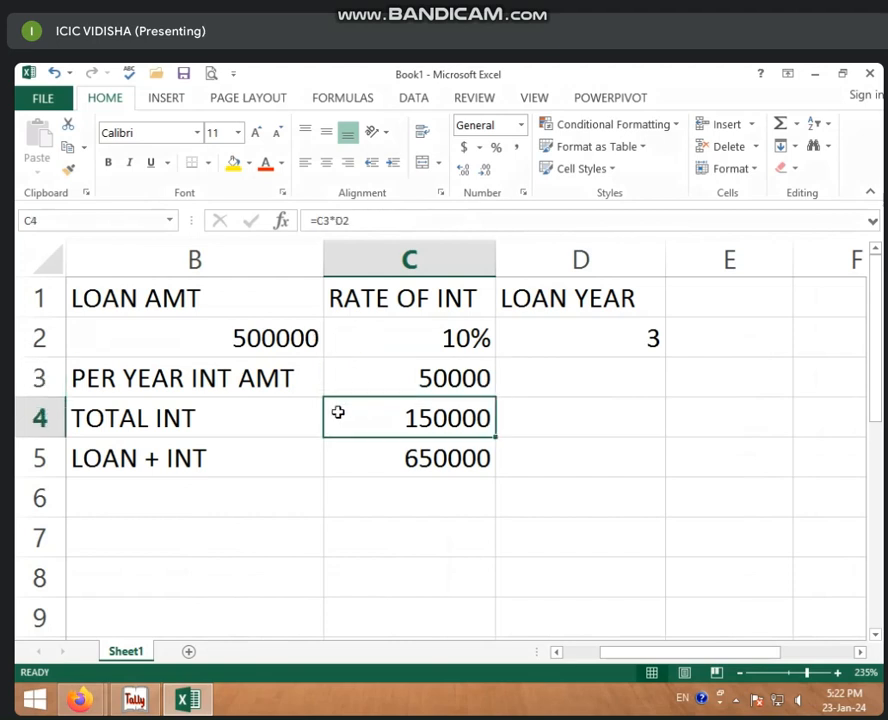
left_click(565, 340)
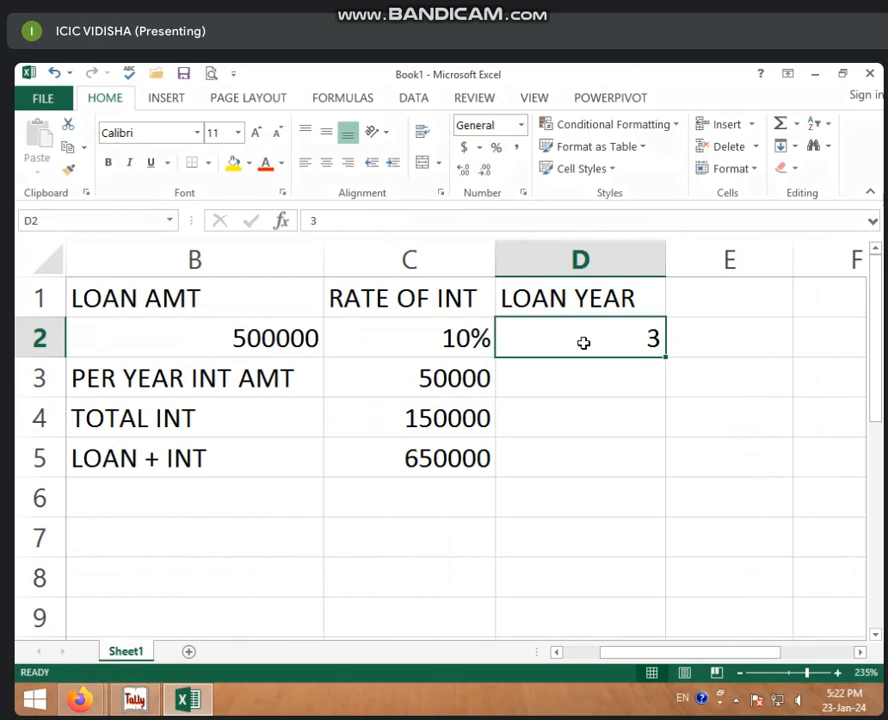
left_click(456, 416)
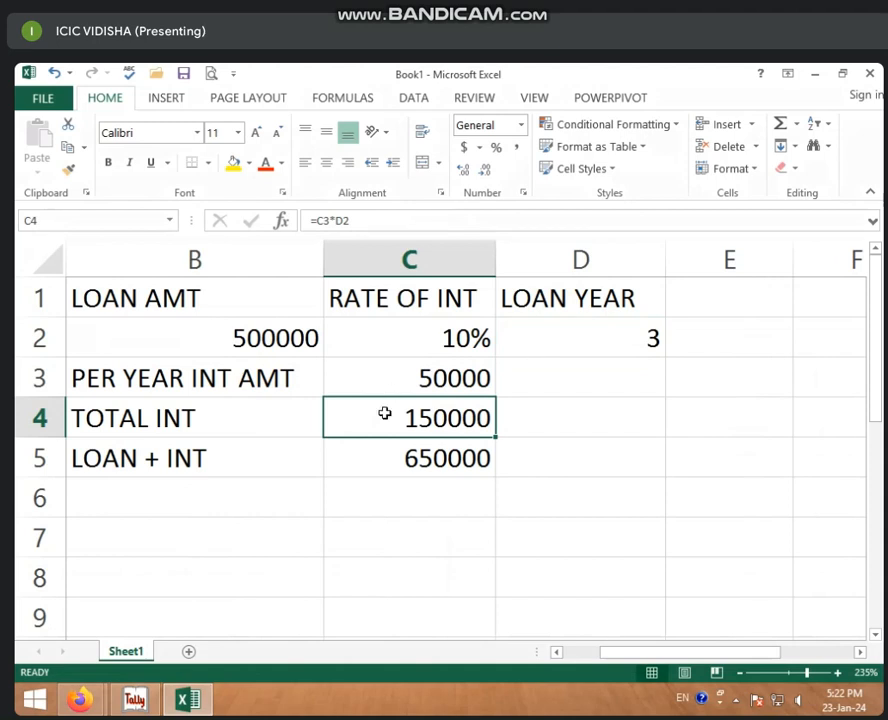
left_click(395, 455)
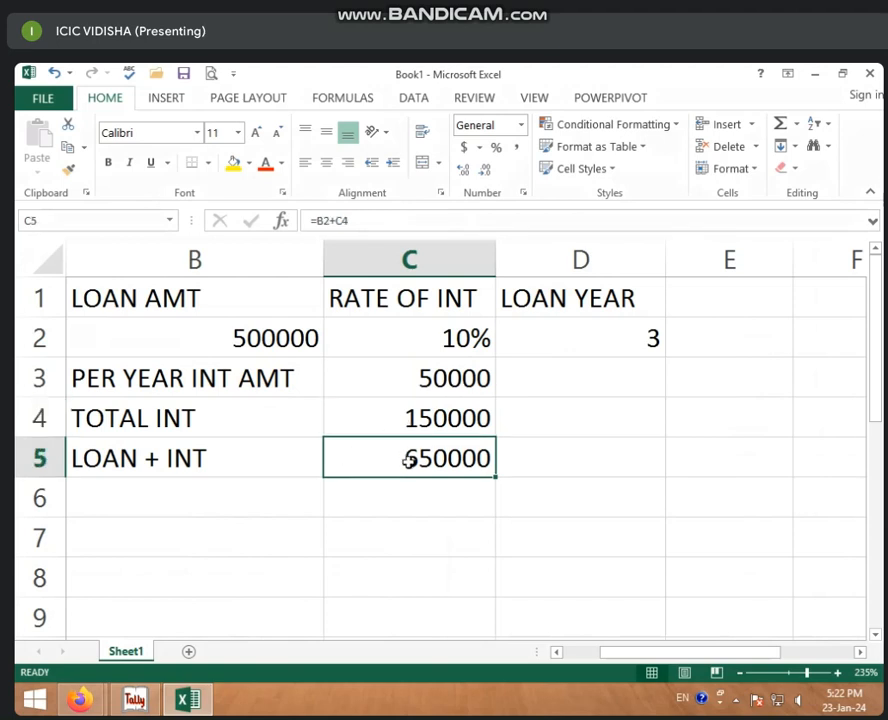
left_click(303, 332)
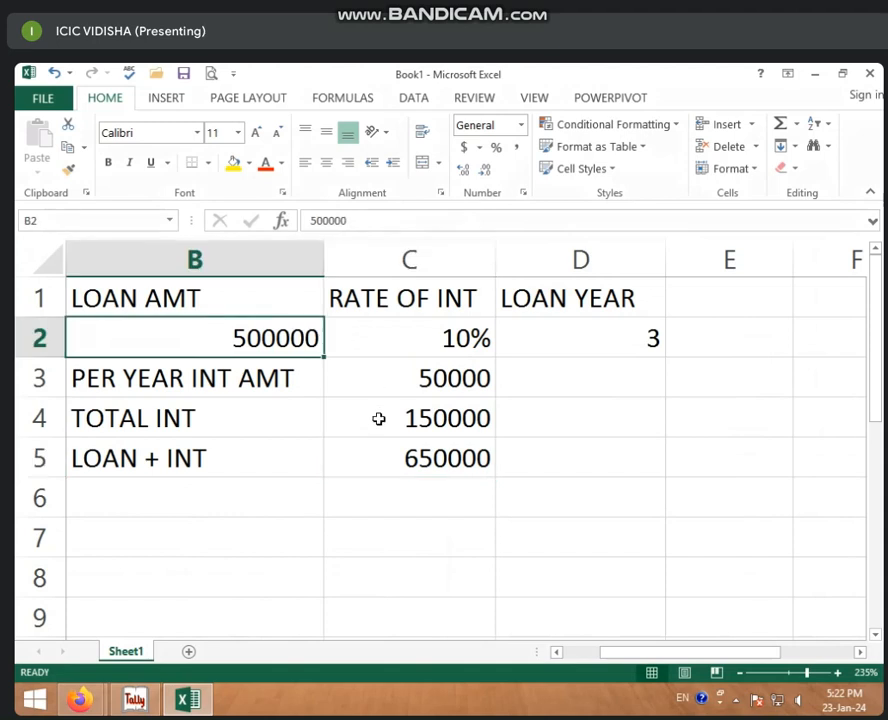
left_click(379, 419)
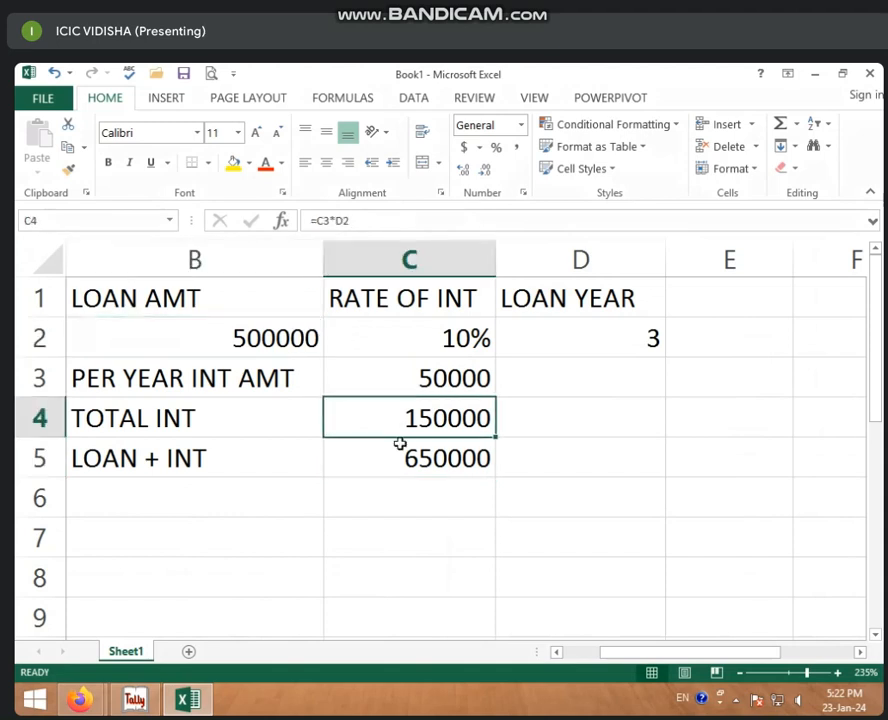
left_click(401, 446)
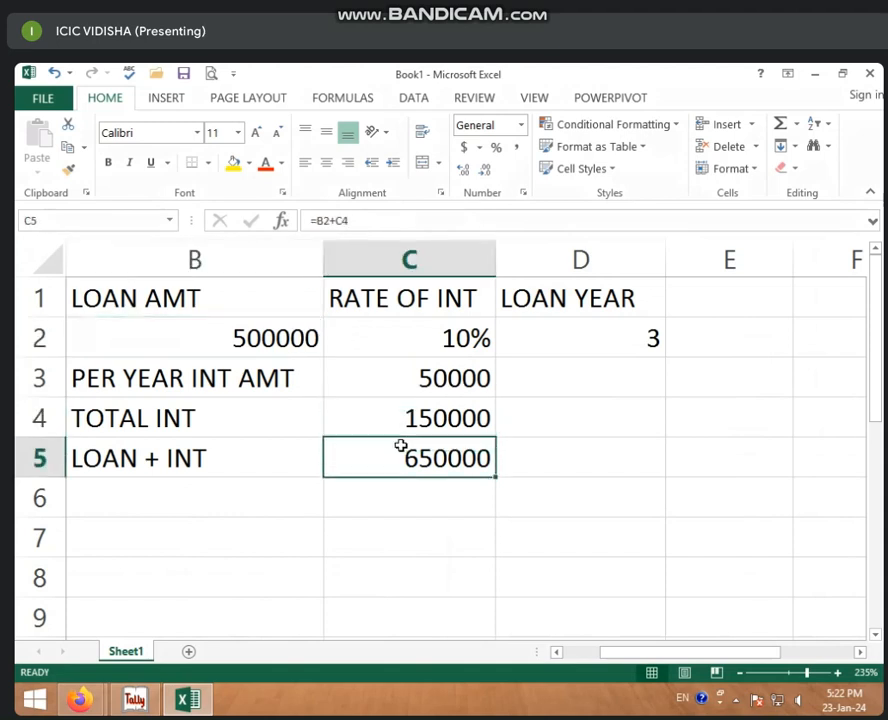
- Enter the label PER YEAR INST in B6 and 6 installments per year in C6
left_click(256, 484)
type("P")
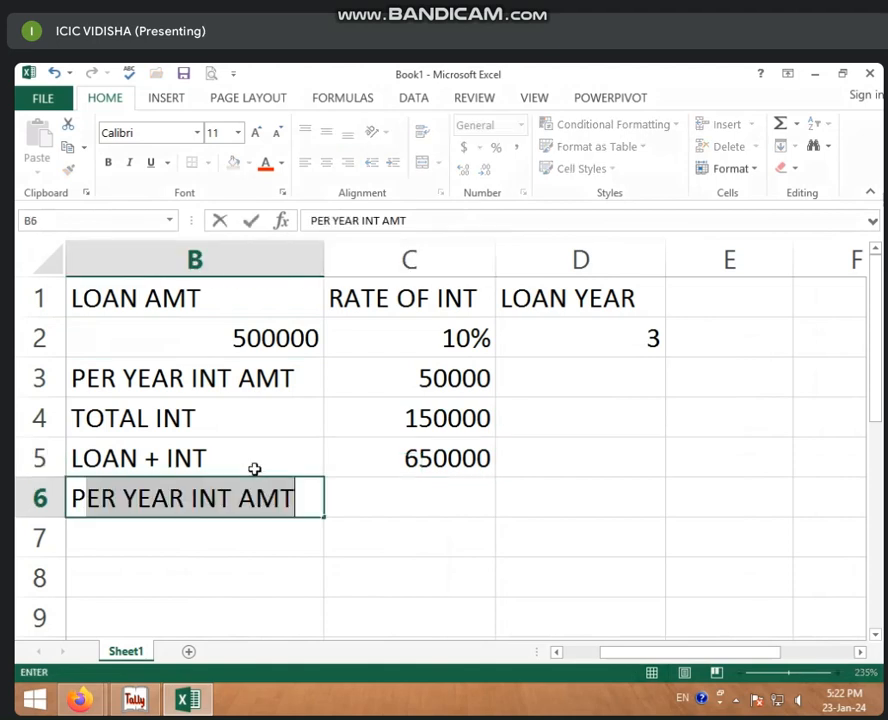
type("ER YEAR I")
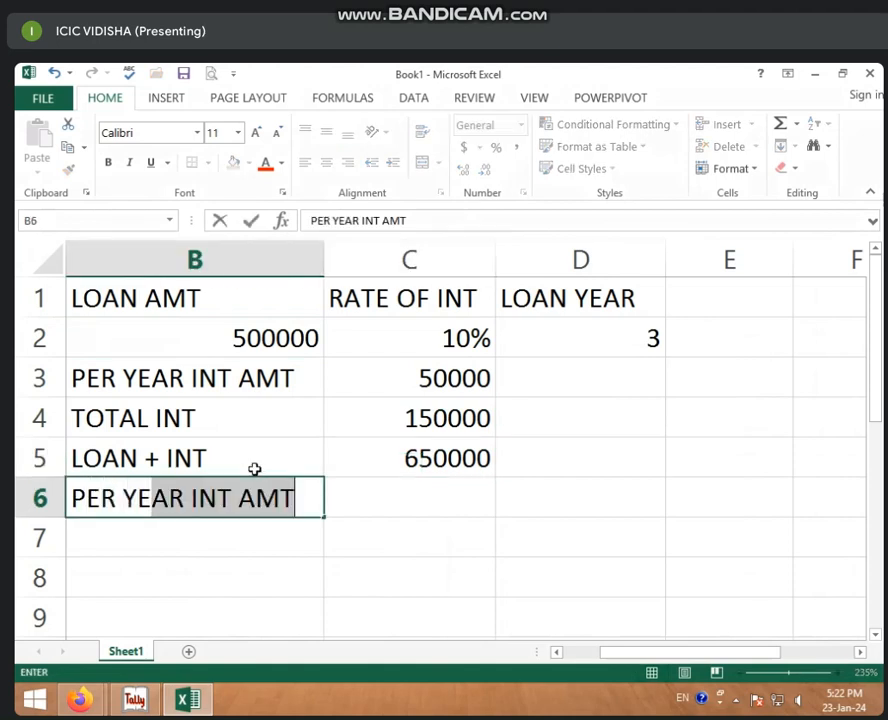
type("NST")
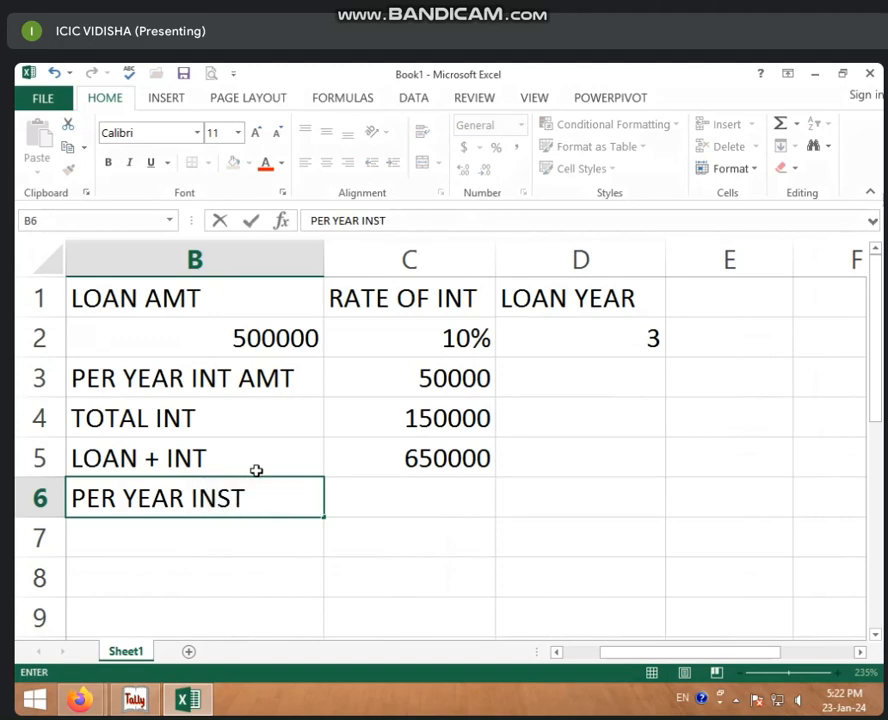
left_click(404, 482)
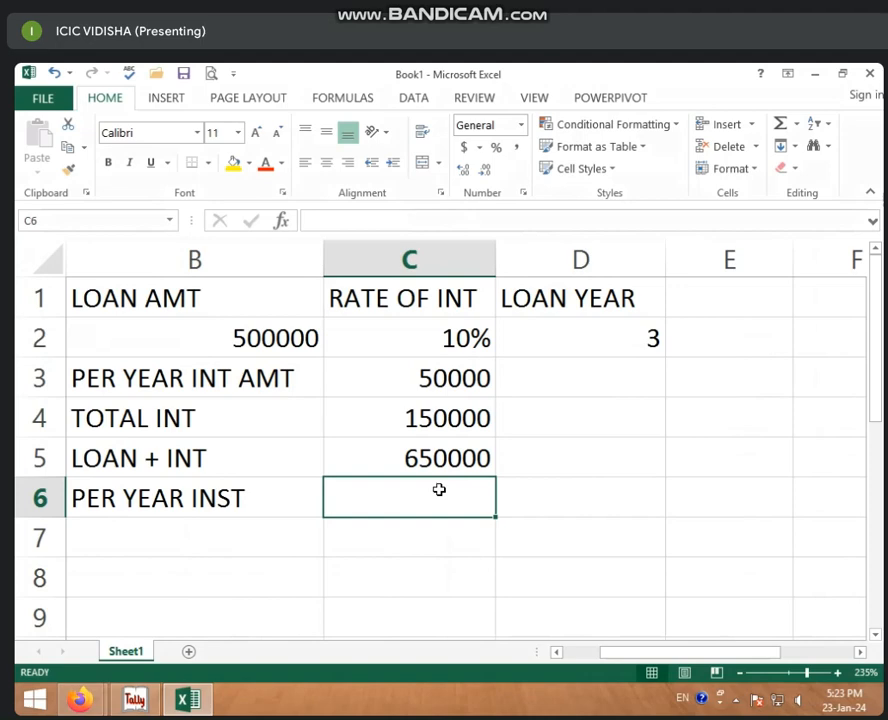
type("6")
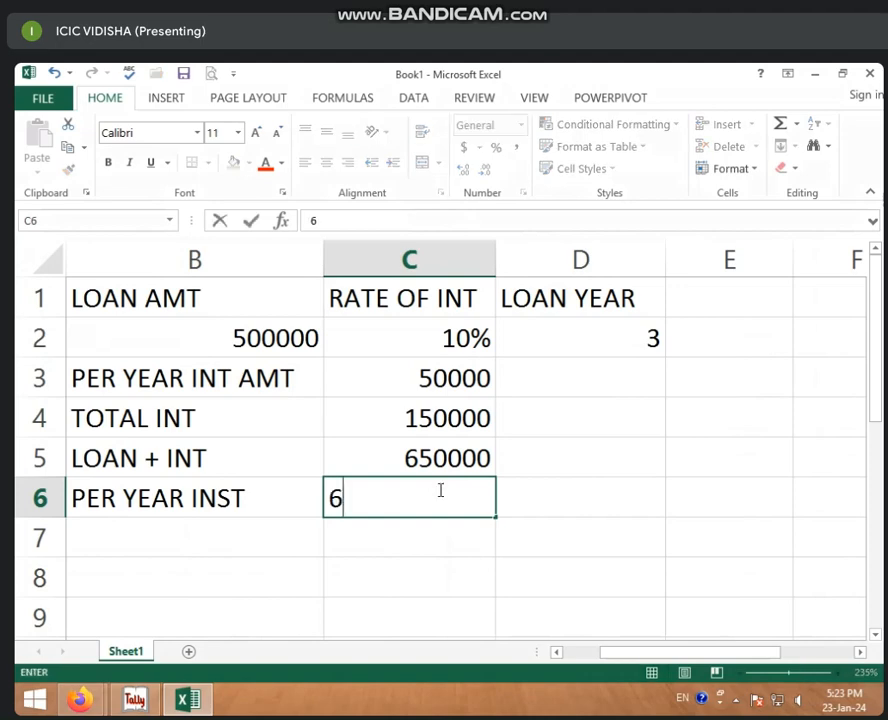
- Enter the label TOTAL INST in B7 below the PER YEAR INST label
left_click(258, 530)
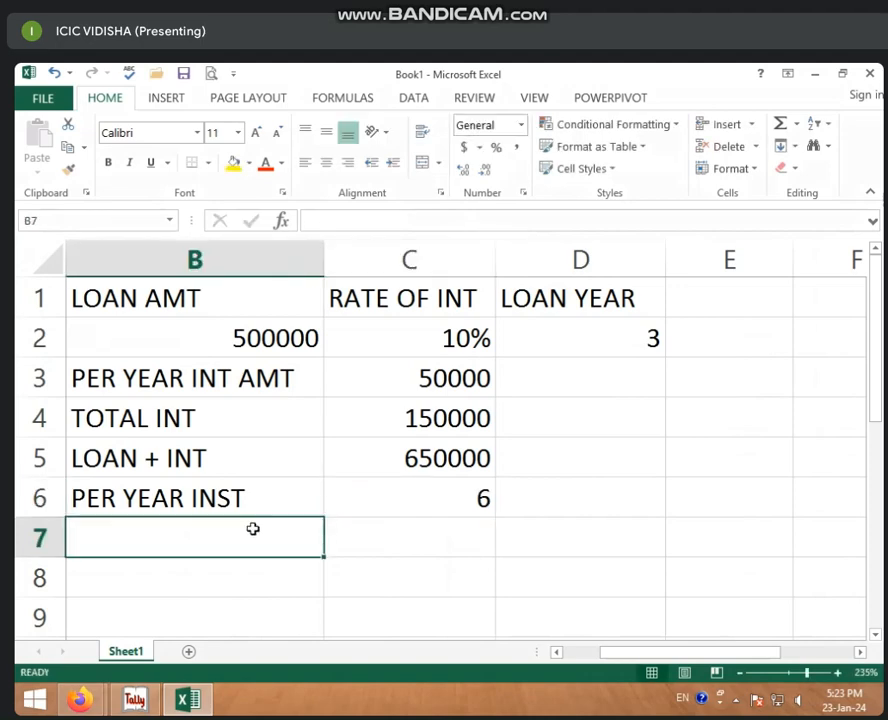
type("TO")
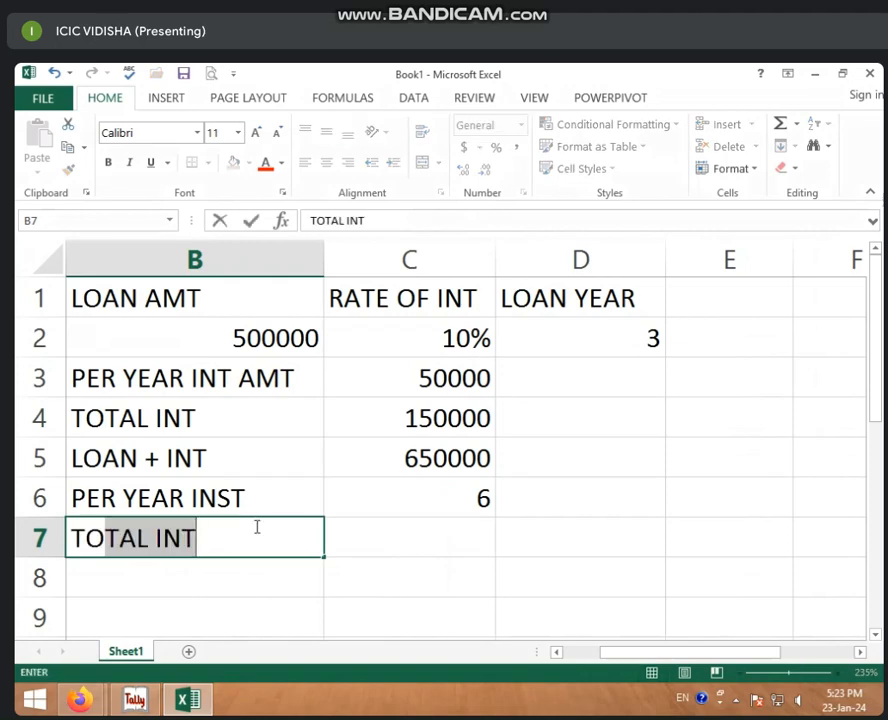
type("TAL INS")
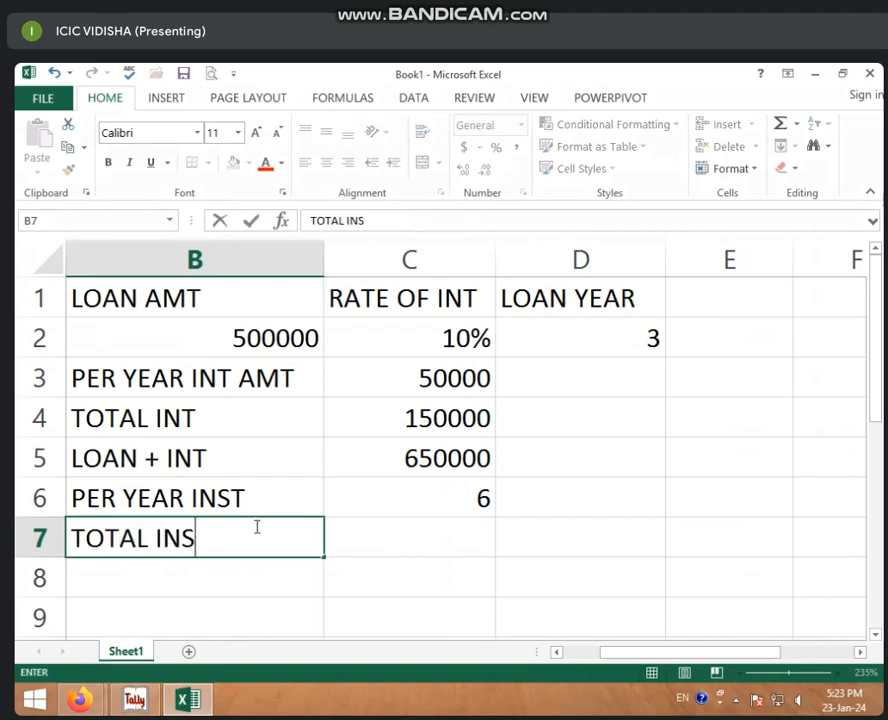
type("T")
- Calculate the total installments in C7 by multiplying the yearly installments by the loan years with =C6*D2
left_click(416, 492)
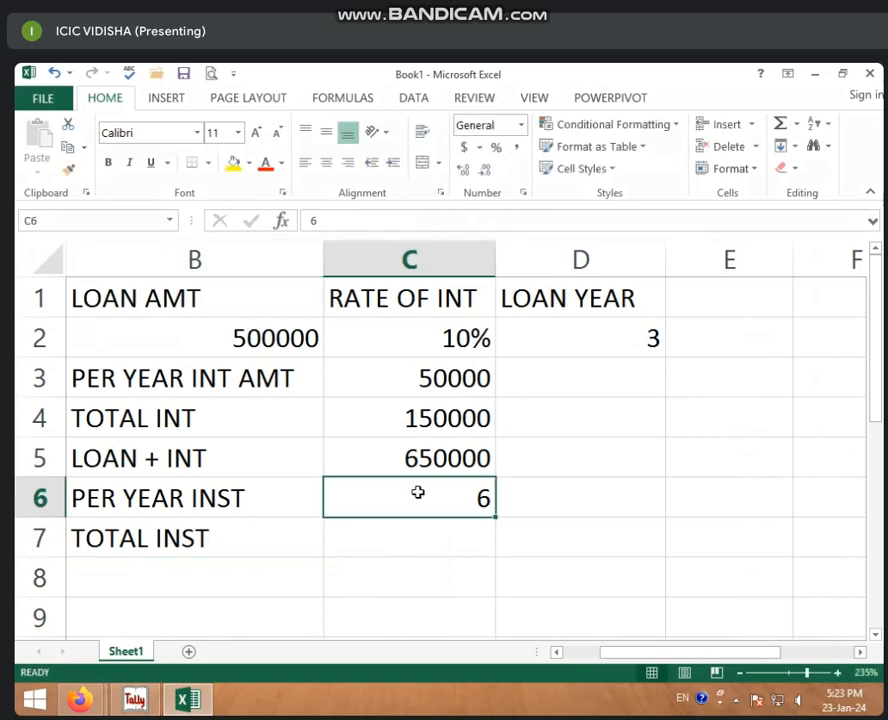
left_click(549, 345)
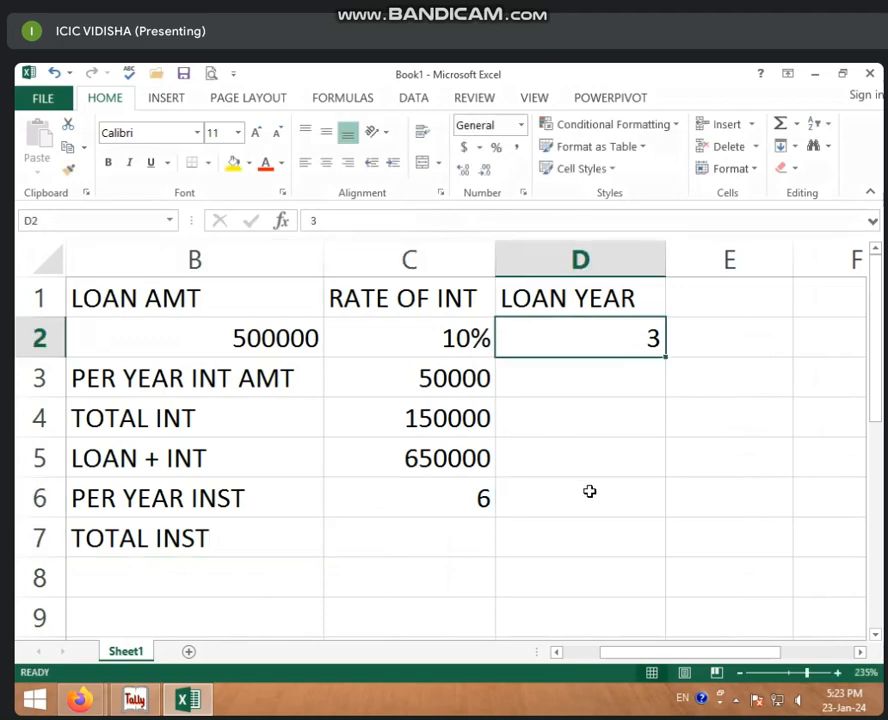
left_click(483, 551)
type("=")
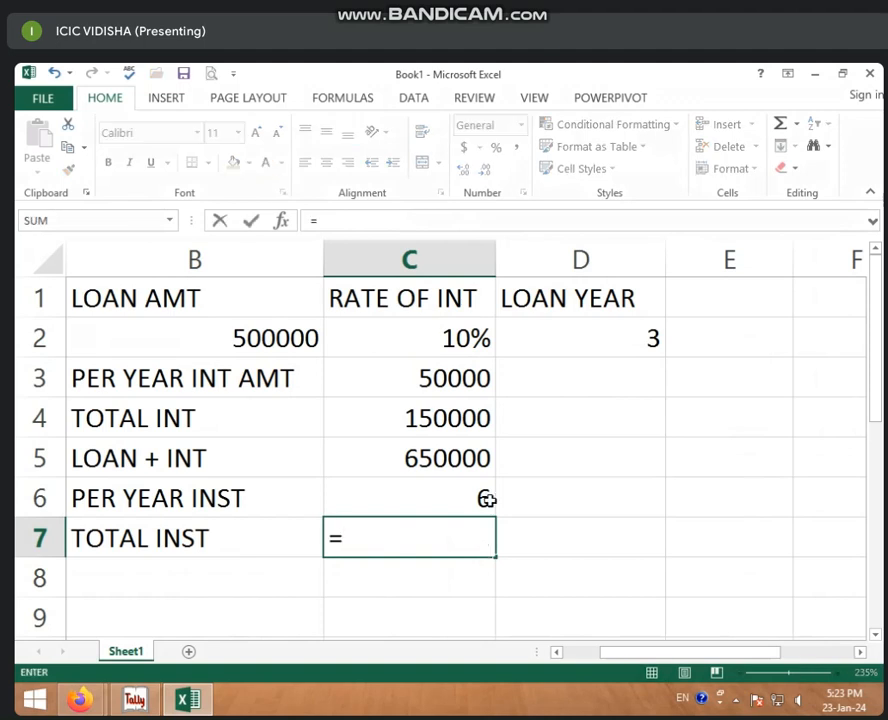
left_click(484, 498)
type("*")
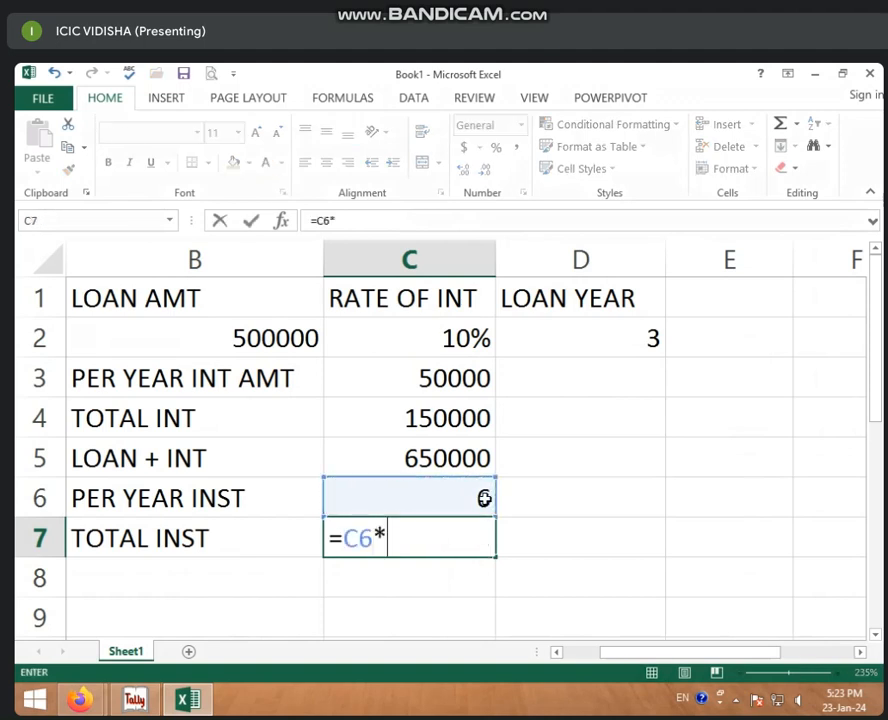
left_click(611, 346)
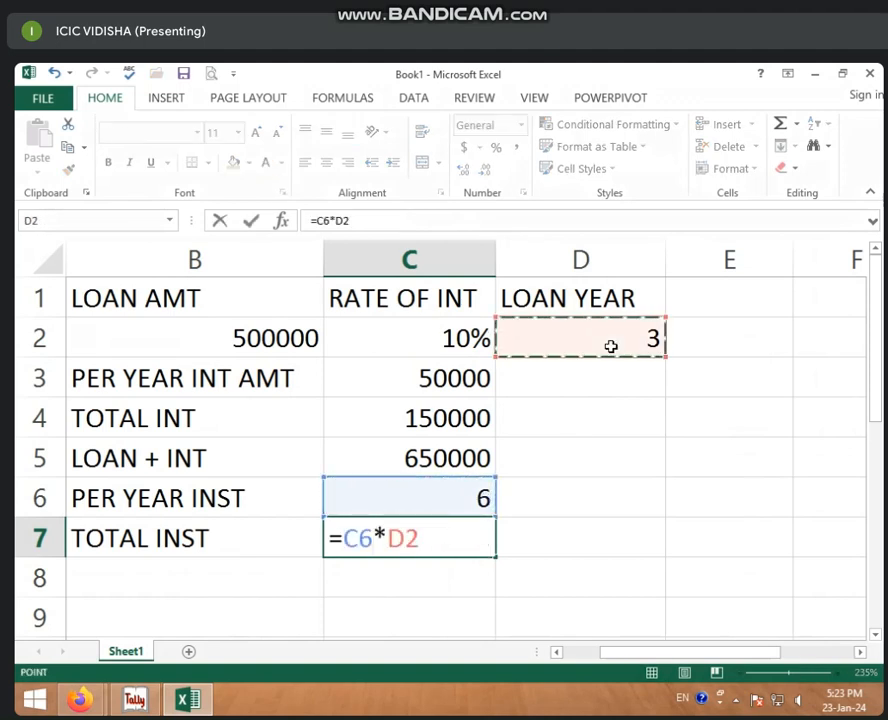
key("Return")
left_click(468, 543)
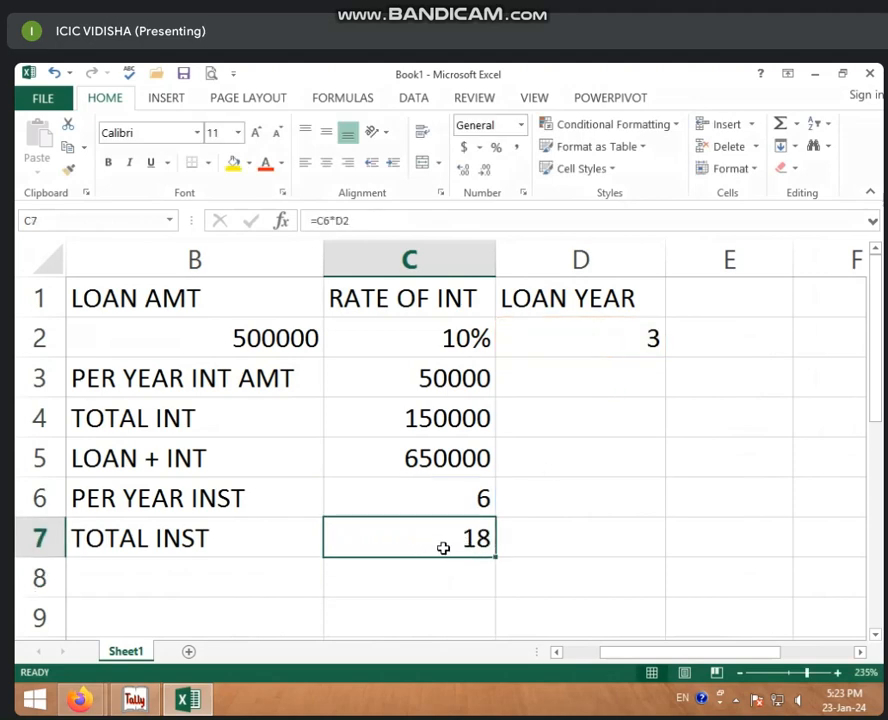
- Enter the label INST AMT in B8 below the TOTAL INST label
left_click(248, 580)
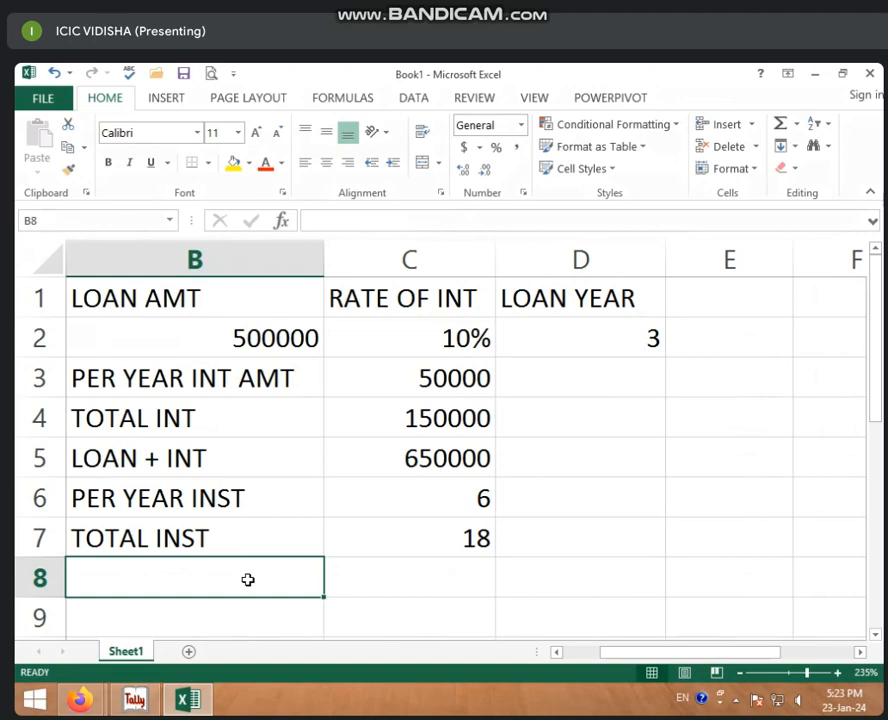
type("INST A")
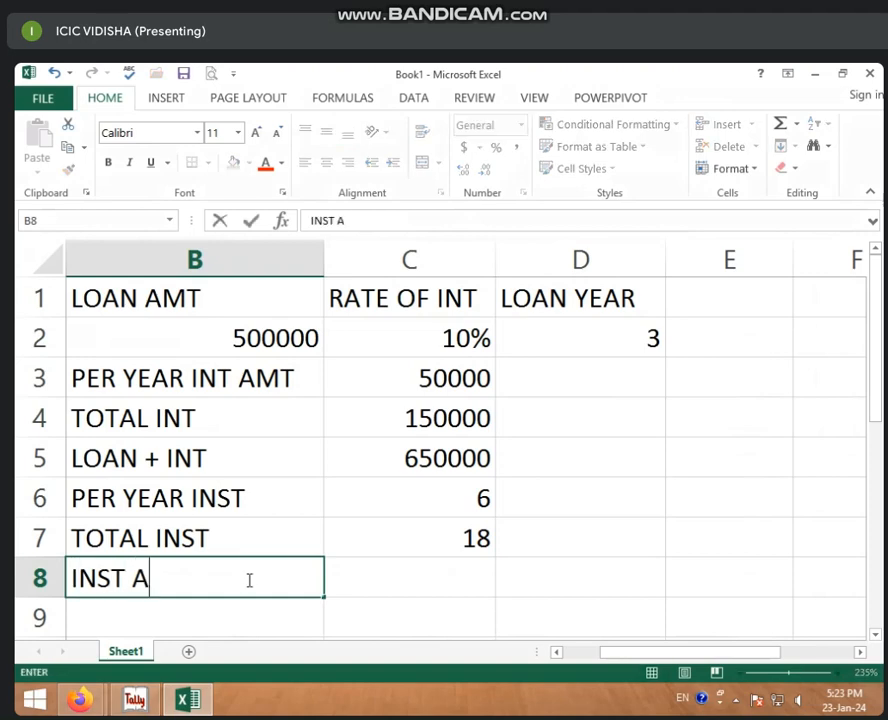
type("MT")
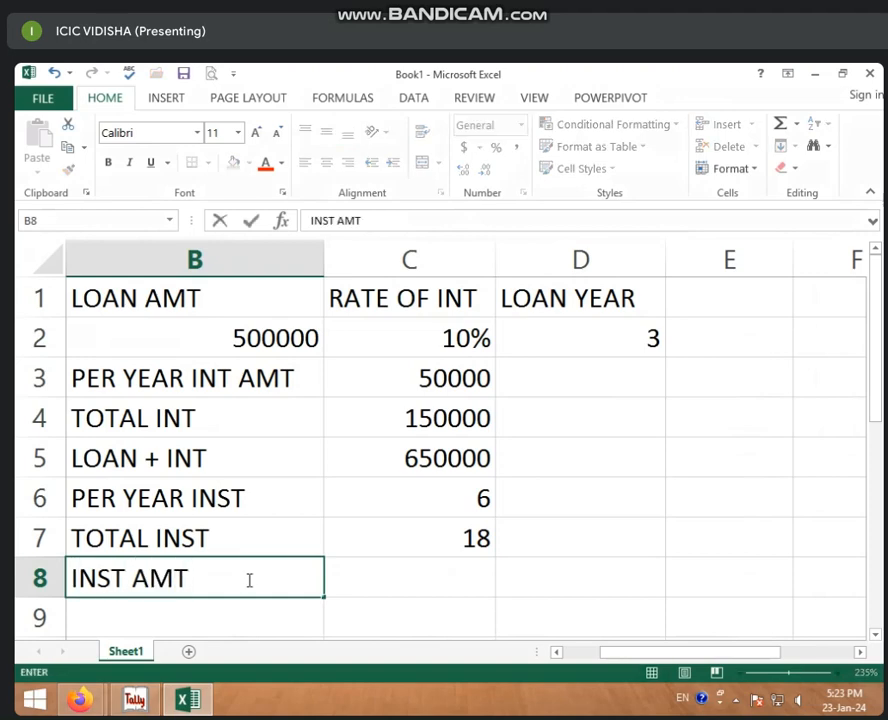
- Calculate the installment amount in C8 by dividing the loan plus interest by the total installments with =C5/C7
left_click(373, 576)
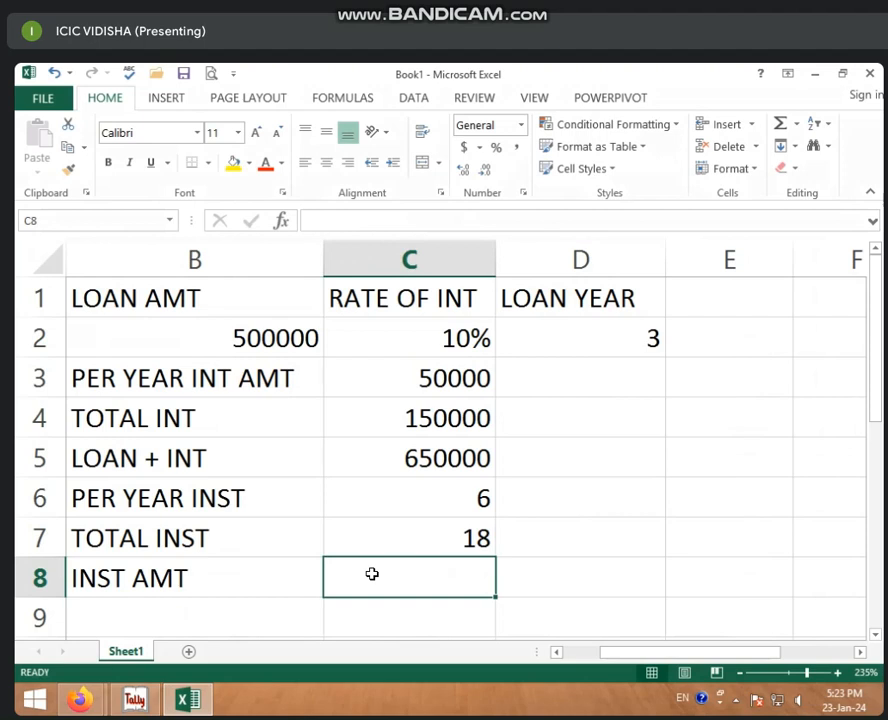
type("=")
left_click(476, 463)
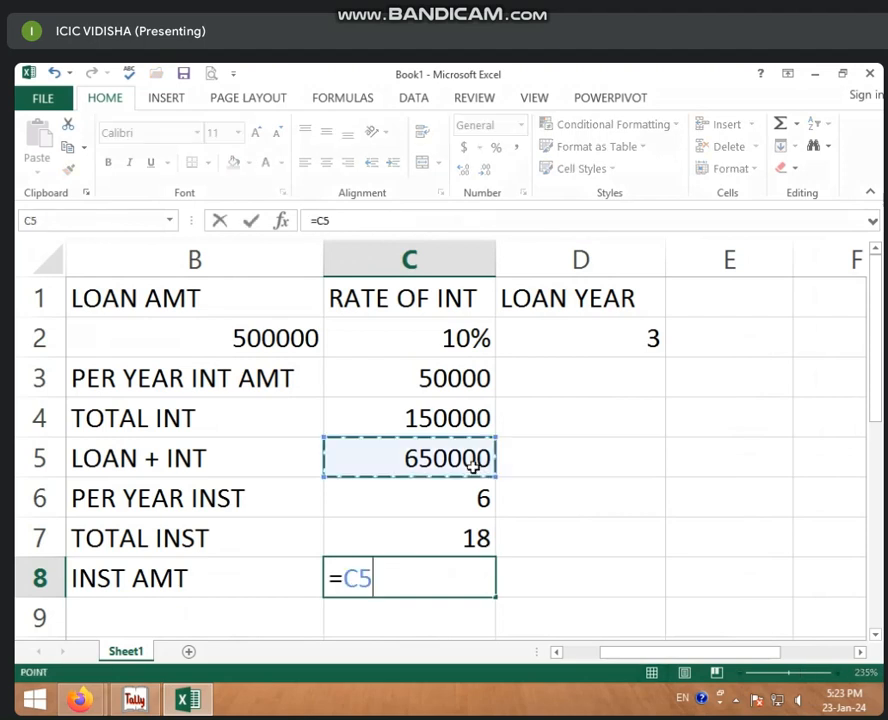
type("/")
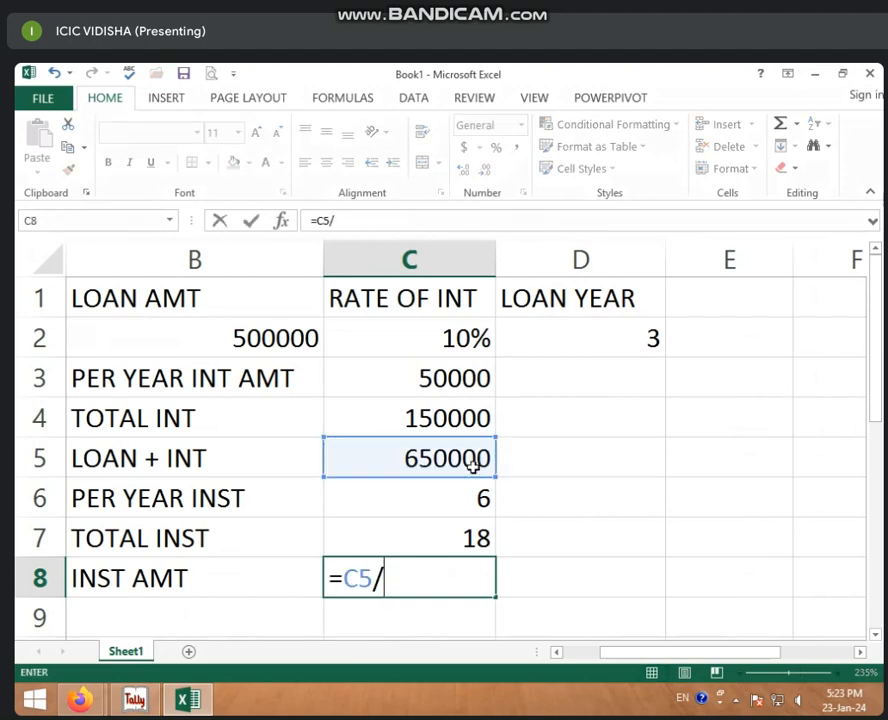
left_click(472, 541)
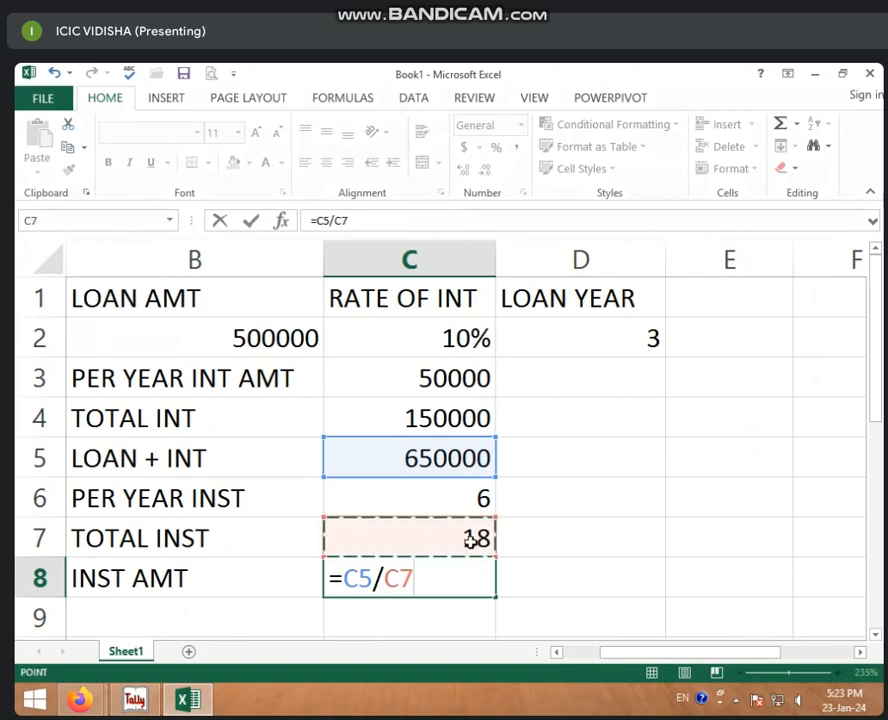
key("Return")
- Reduce the number format of the installment amount in C8 to no decimal places
left_click(460, 580)
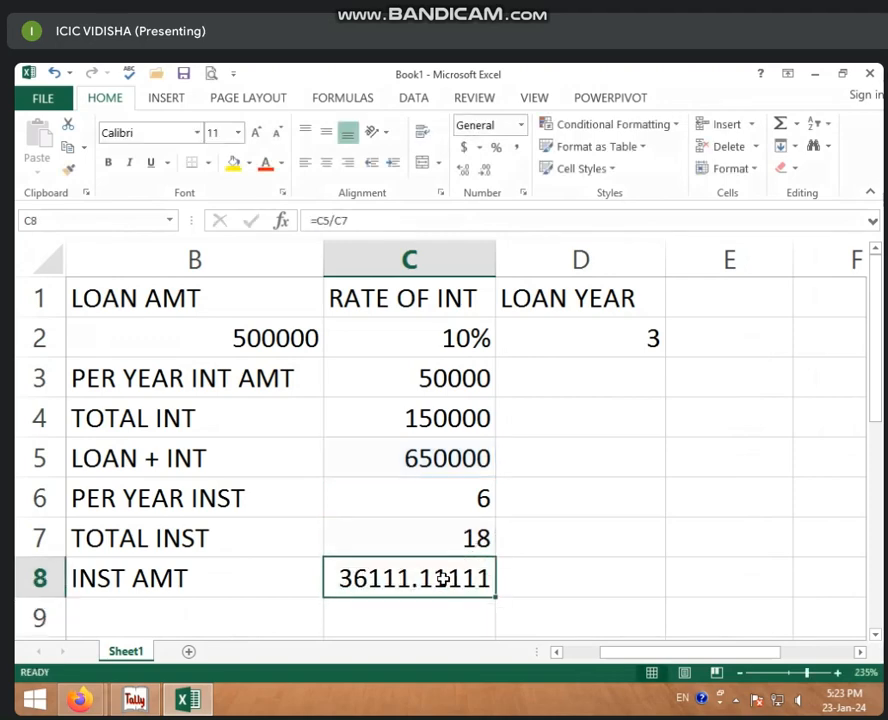
left_click(486, 172)
left_click(486, 172)
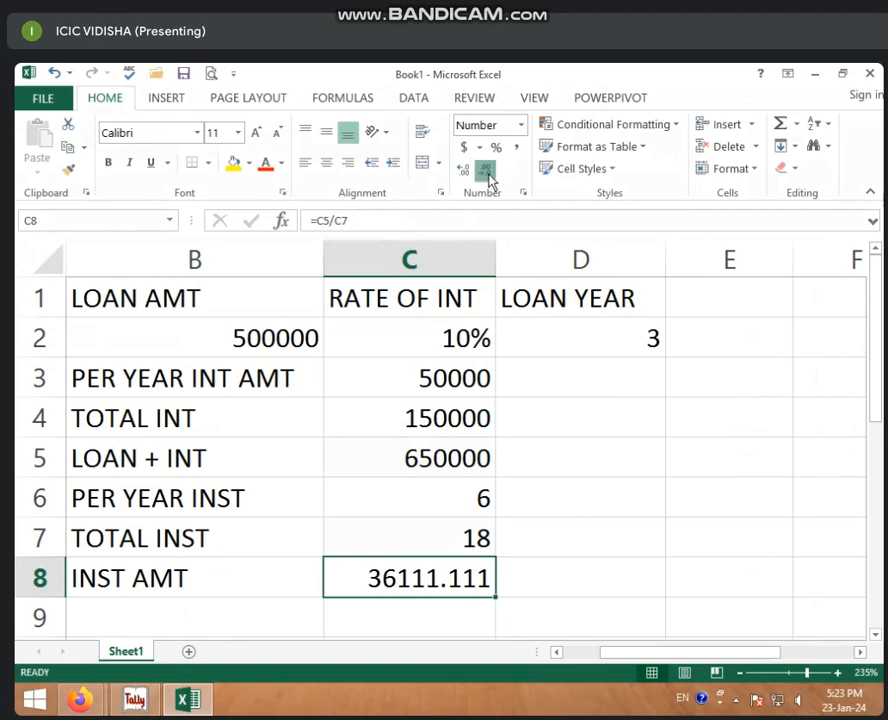
left_click(488, 175)
left_click(488, 175)
left_click(488, 175)
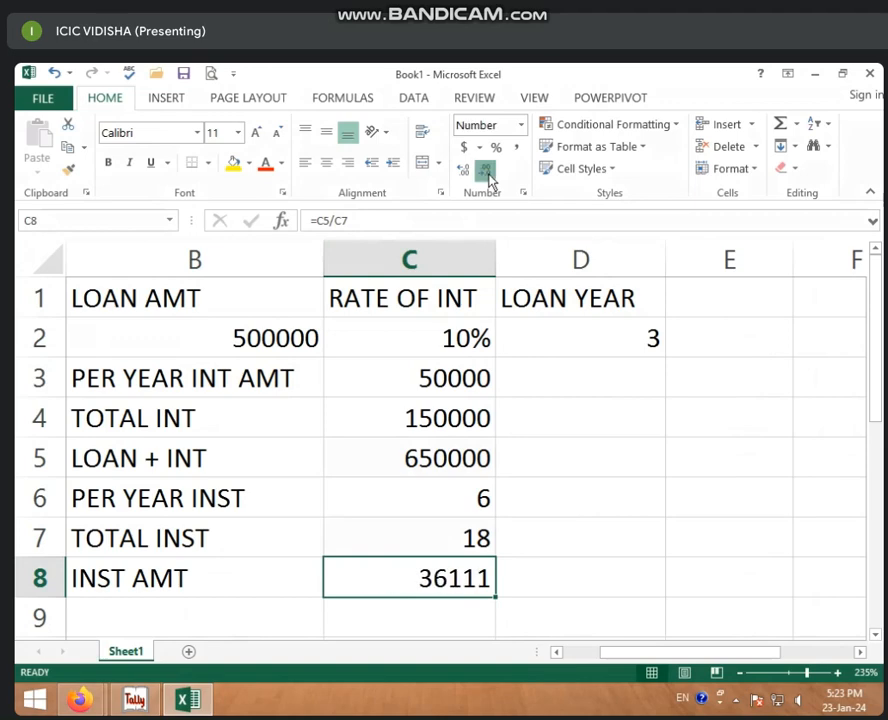
left_click(458, 543)
left_click(430, 455)
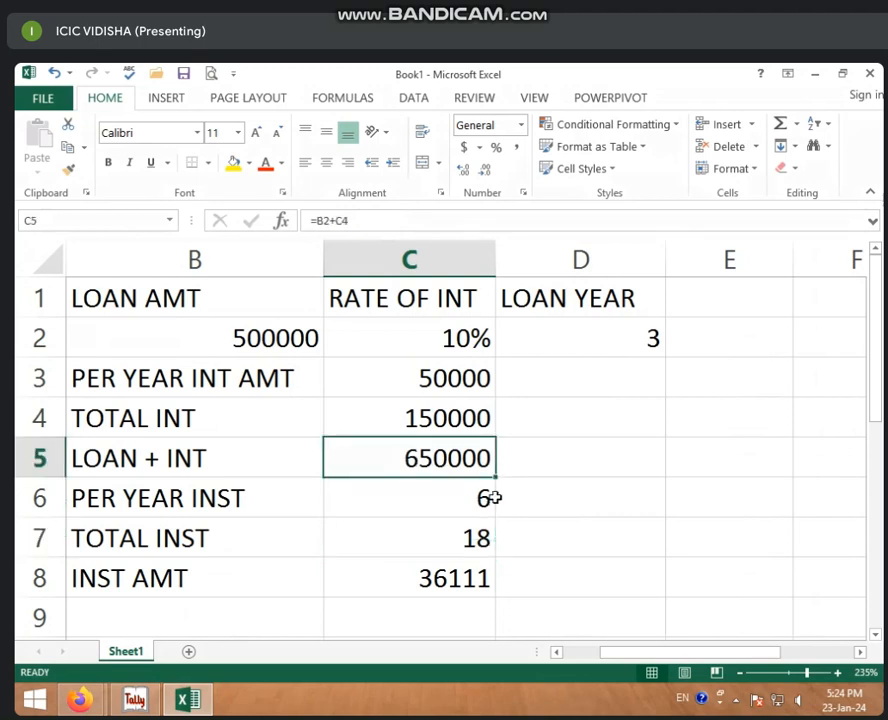
- Cross-check the installment amount in D8 by multiplying it by the total installments with =C8*C7
left_click(577, 590)
type("=")
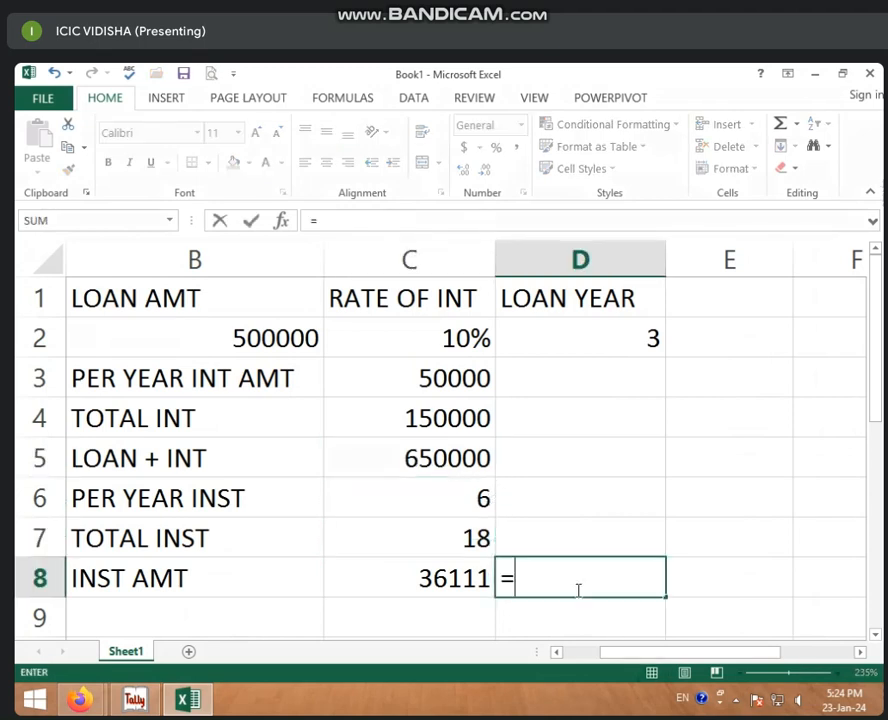
left_click(480, 578)
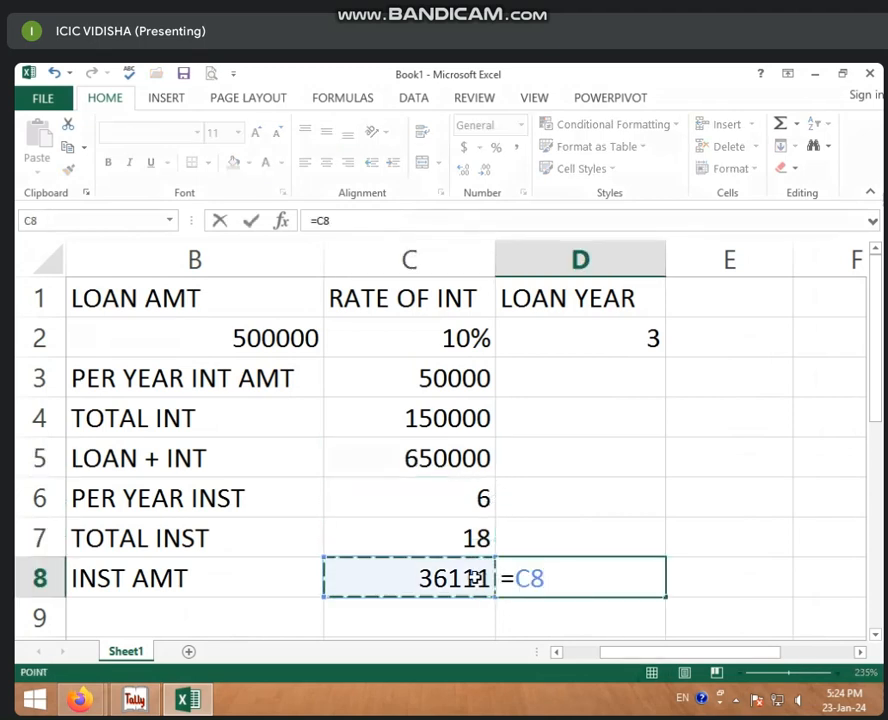
type("*")
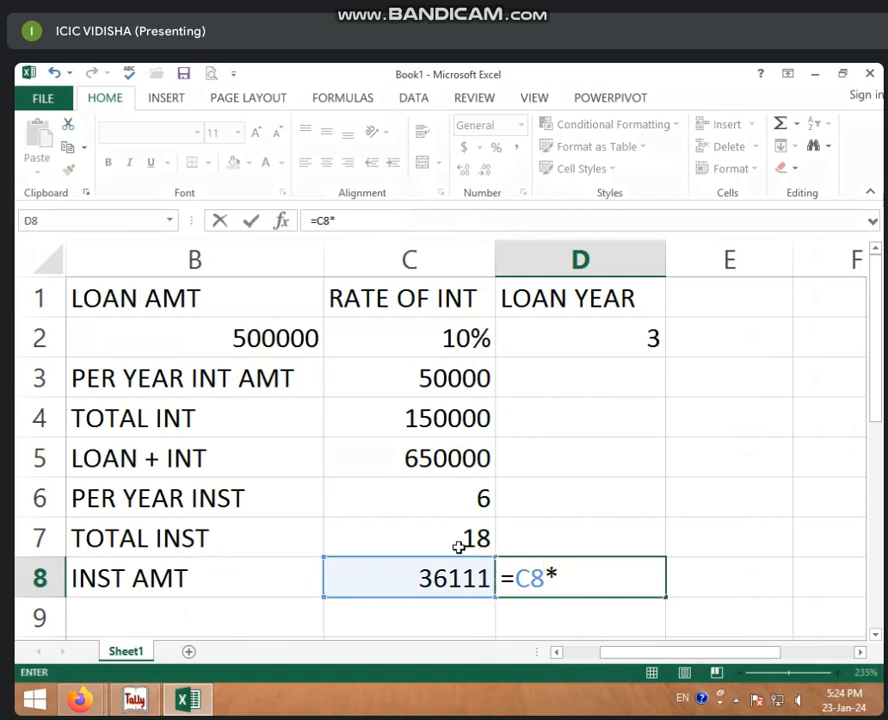
left_click(459, 547)
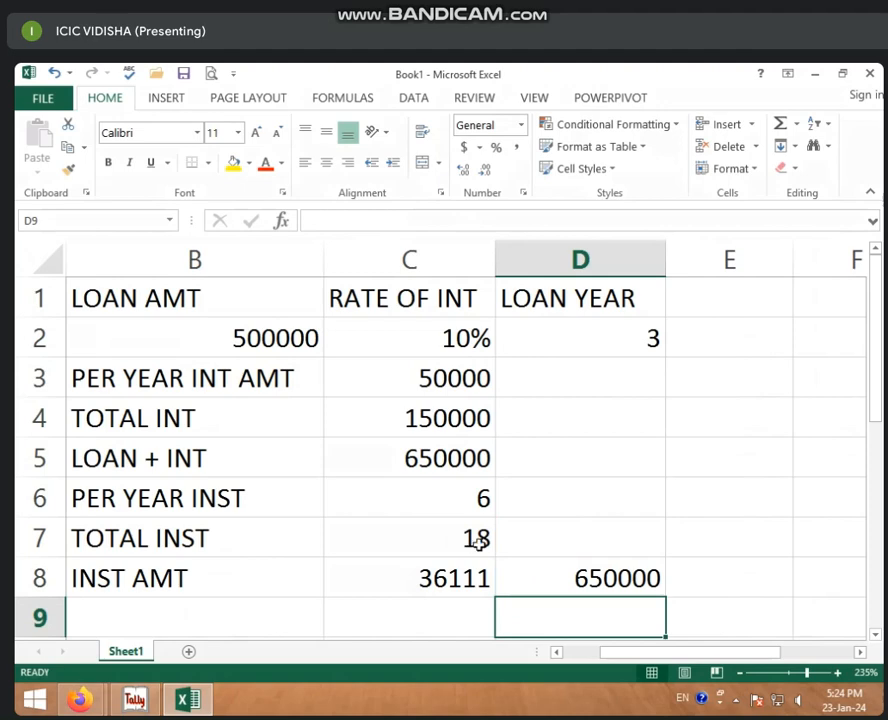
- Clear the cross-check formula from D8
left_click(565, 575)
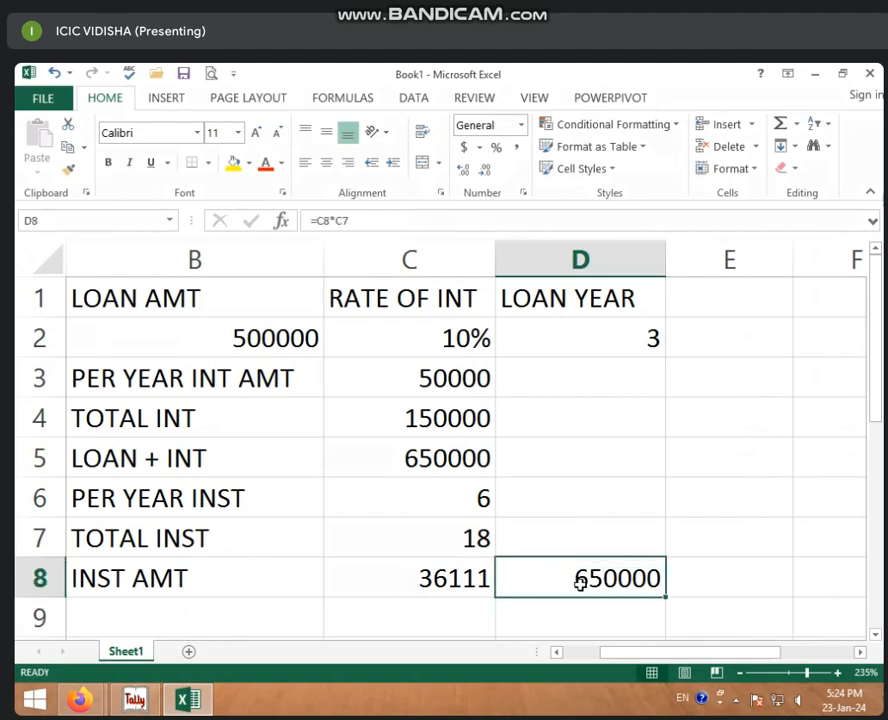
key("BackSpace")
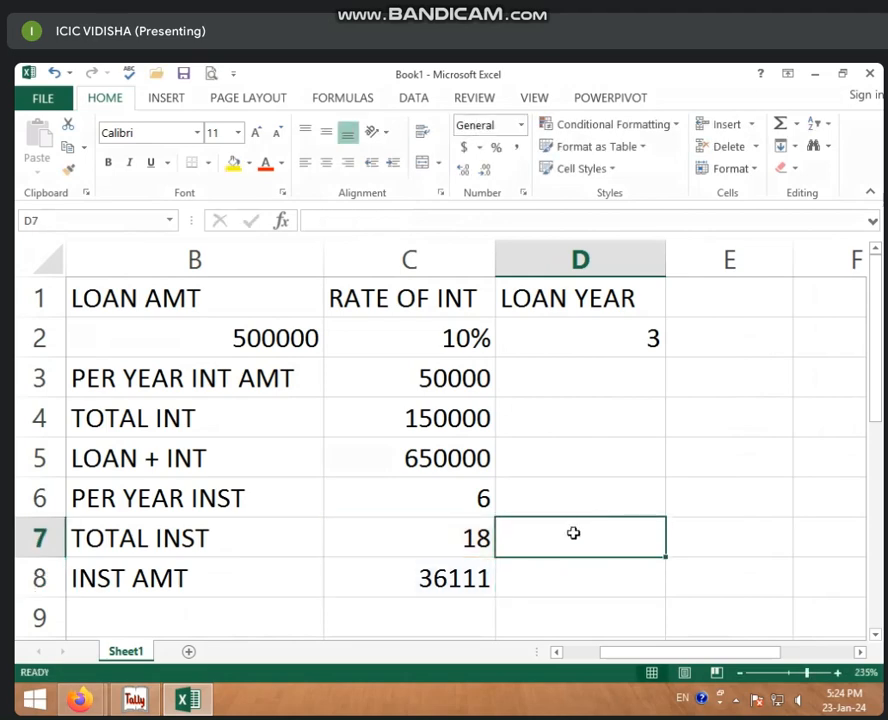
left_click(578, 536)
- Review the loan amount, interest rate and loan years in row 2 and the interest and loan-plus-interest formulas in C3 to C5
left_click(563, 448)
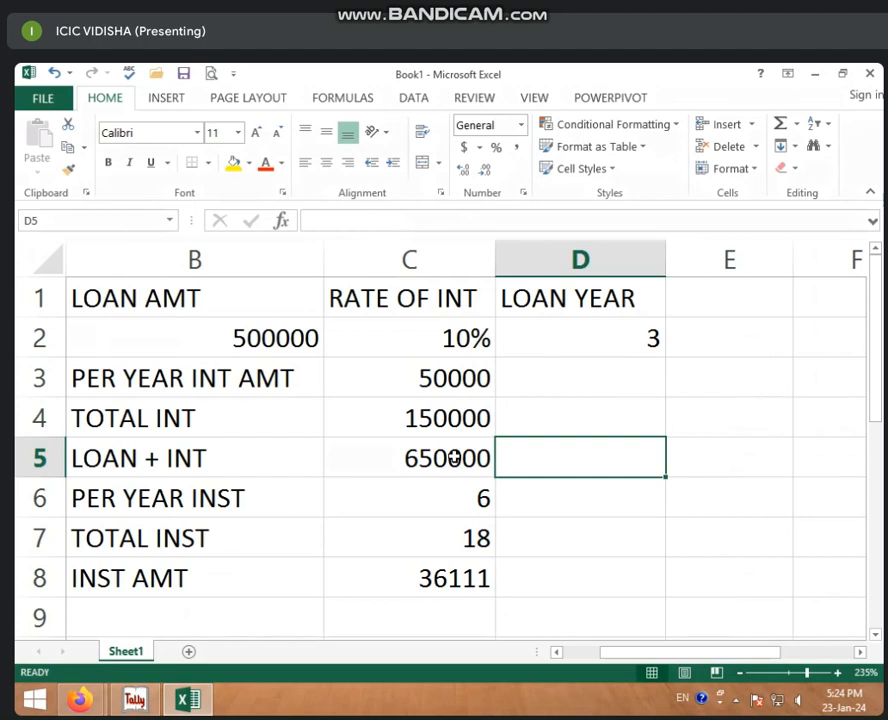
left_click(262, 341)
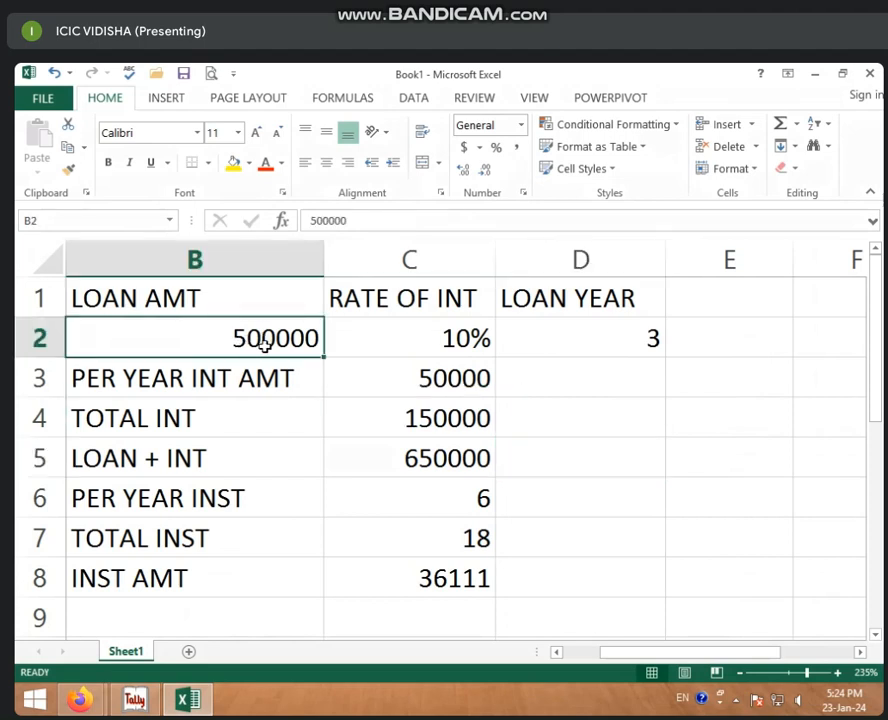
left_click(389, 351)
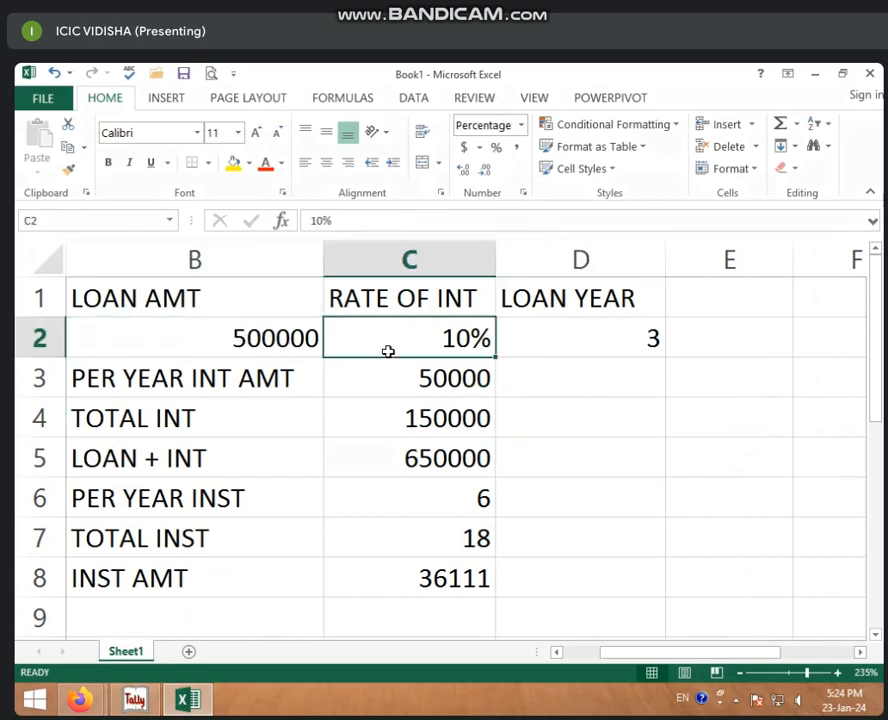
left_click(557, 345)
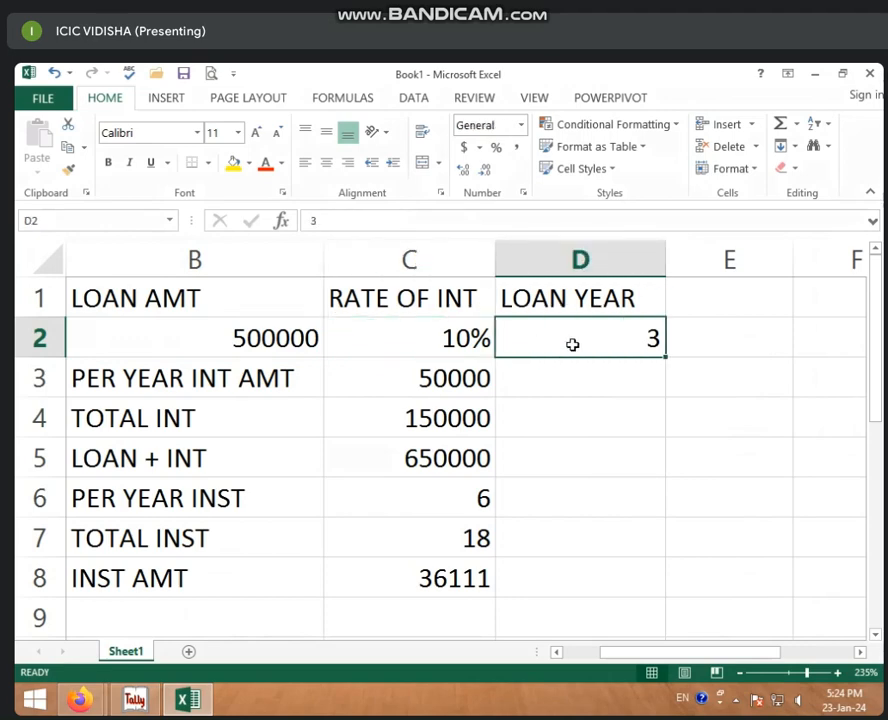
left_click(347, 375)
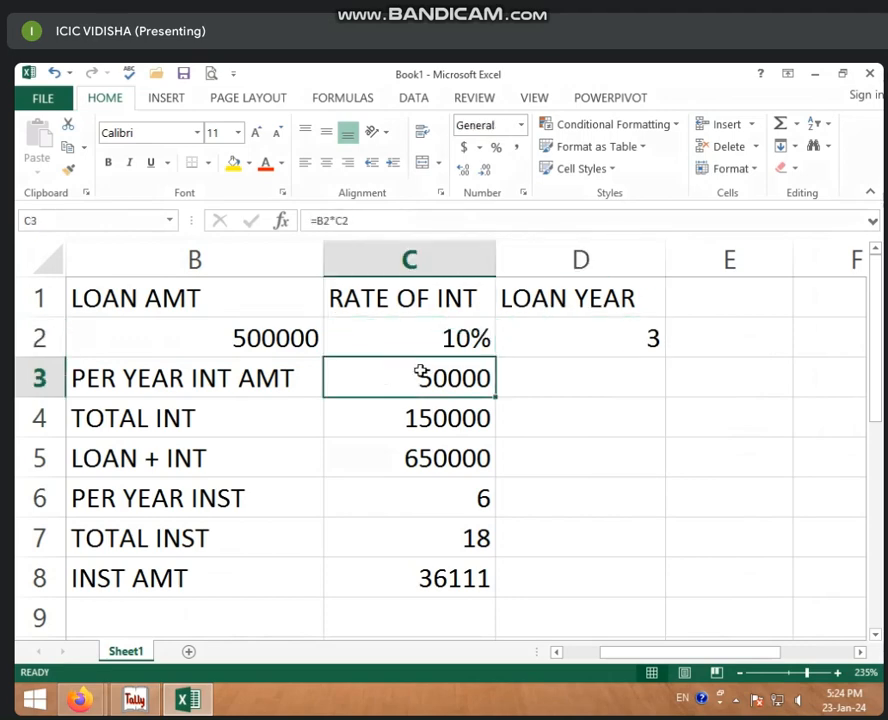
left_click(406, 339)
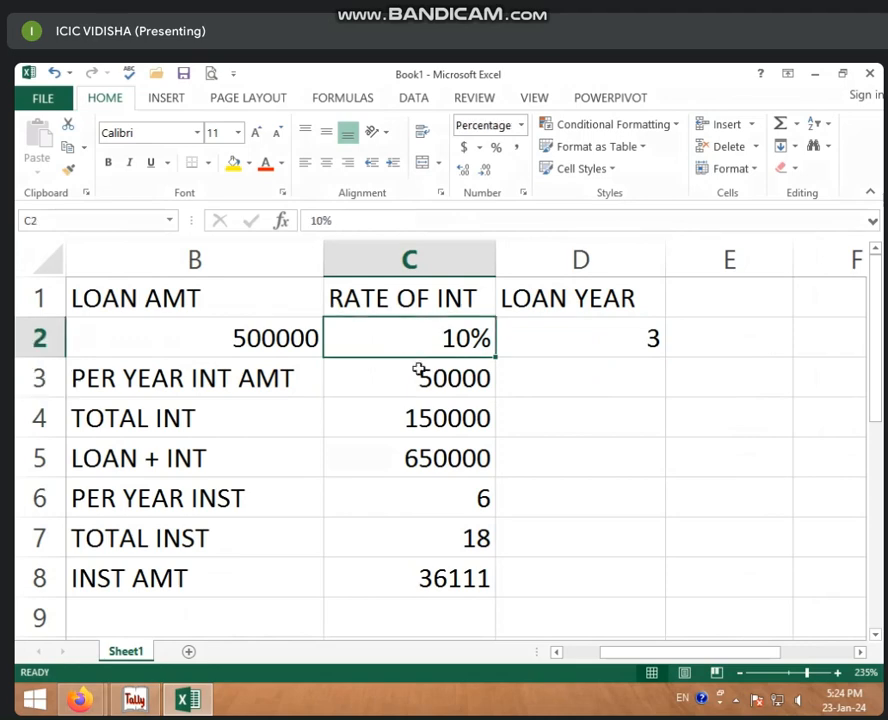
left_click(419, 381)
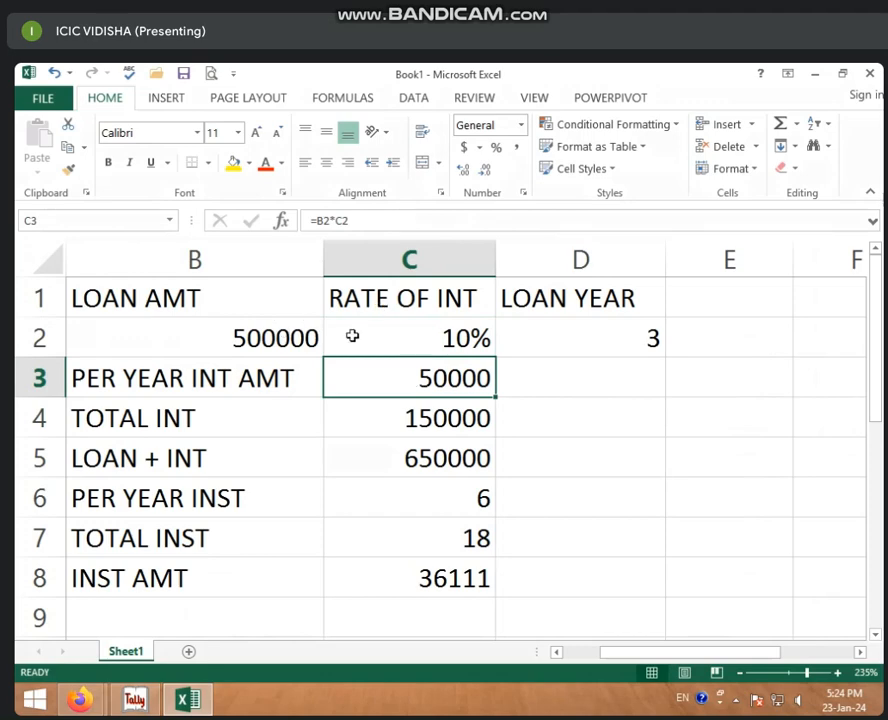
left_click(389, 419)
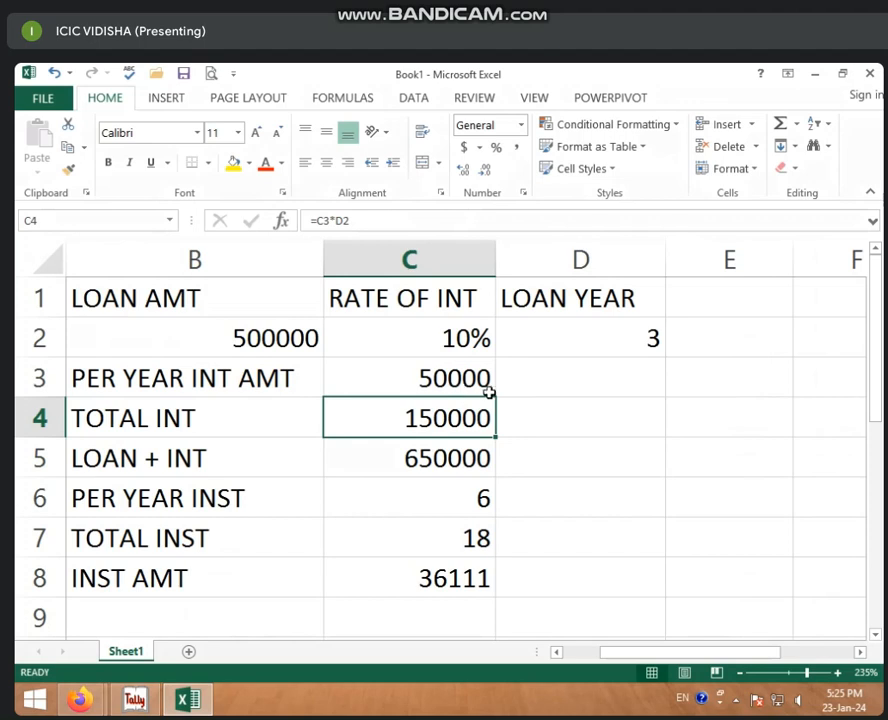
left_click(440, 454)
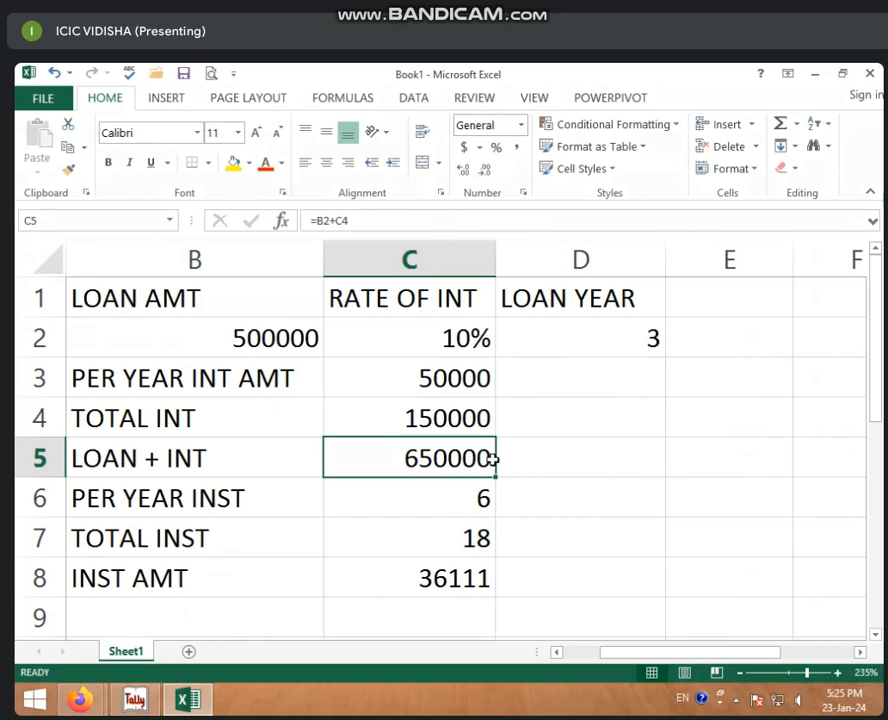
- Set the yearly installments in C6 to 12 and check the recalculated installment amount in C8
left_click(478, 498)
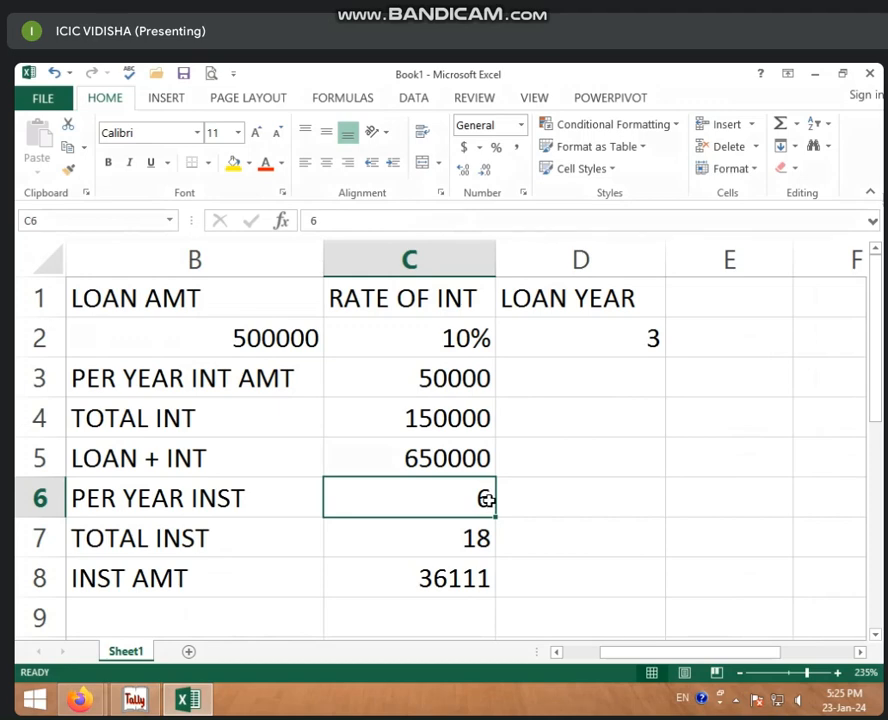
key("BackSpace")
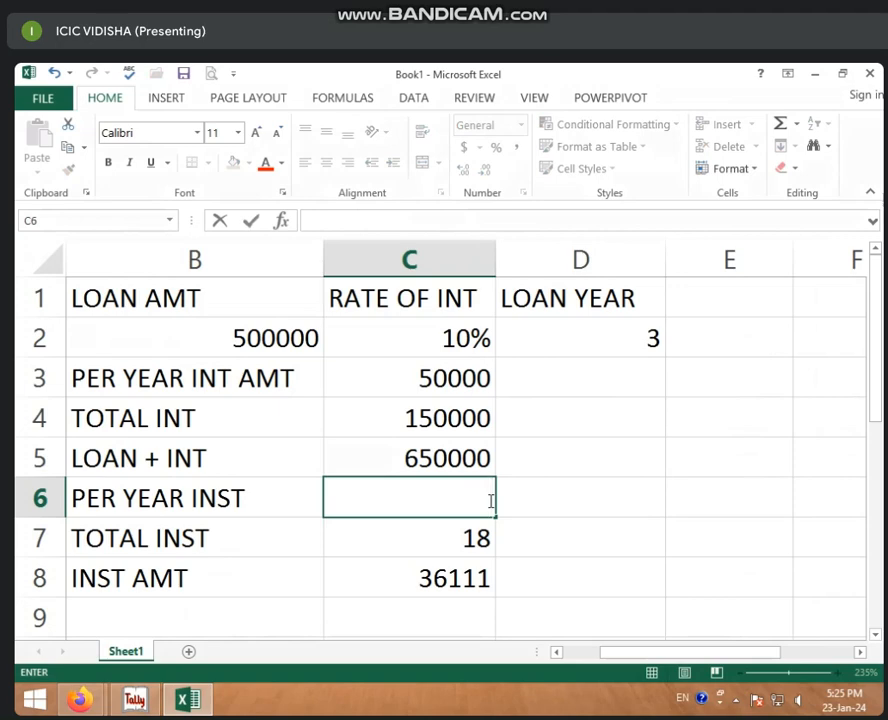
type("12")
key("Return")
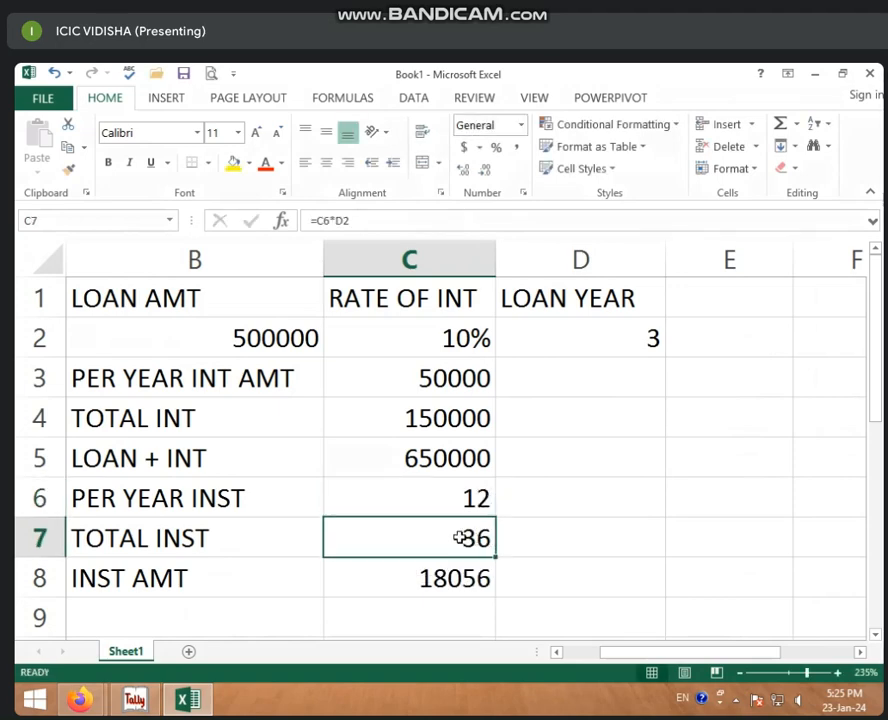
left_click(451, 578)
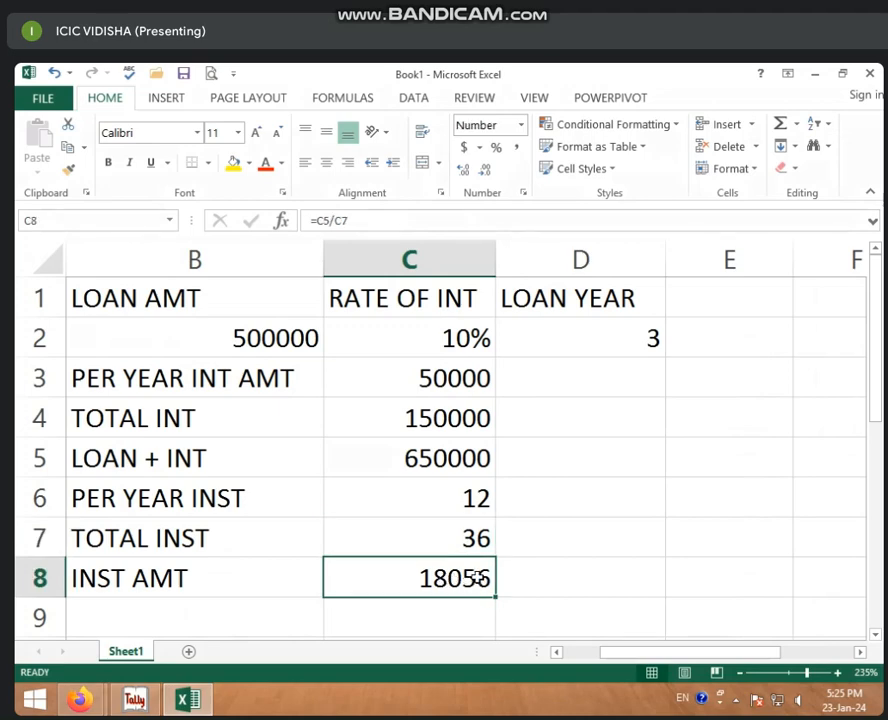
- Set the yearly installments in C6 back to 6
left_click(460, 495)
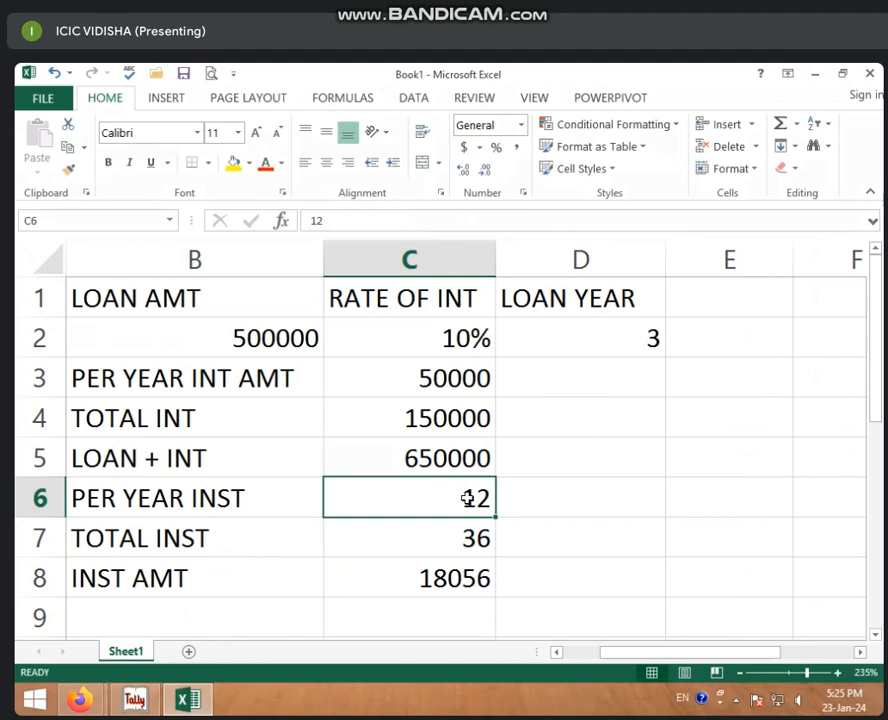
type("6")
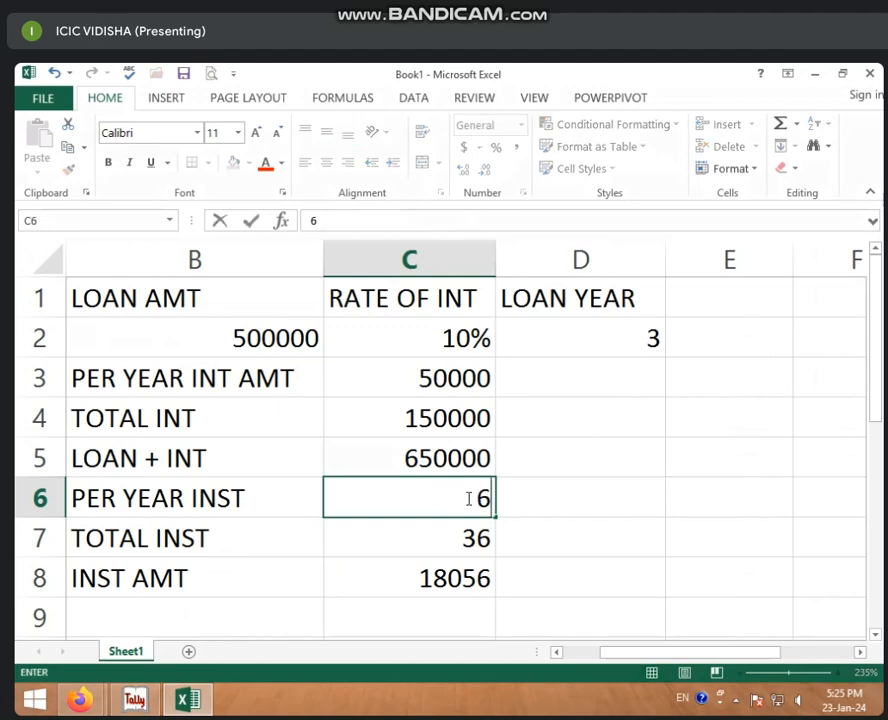
key("Return")
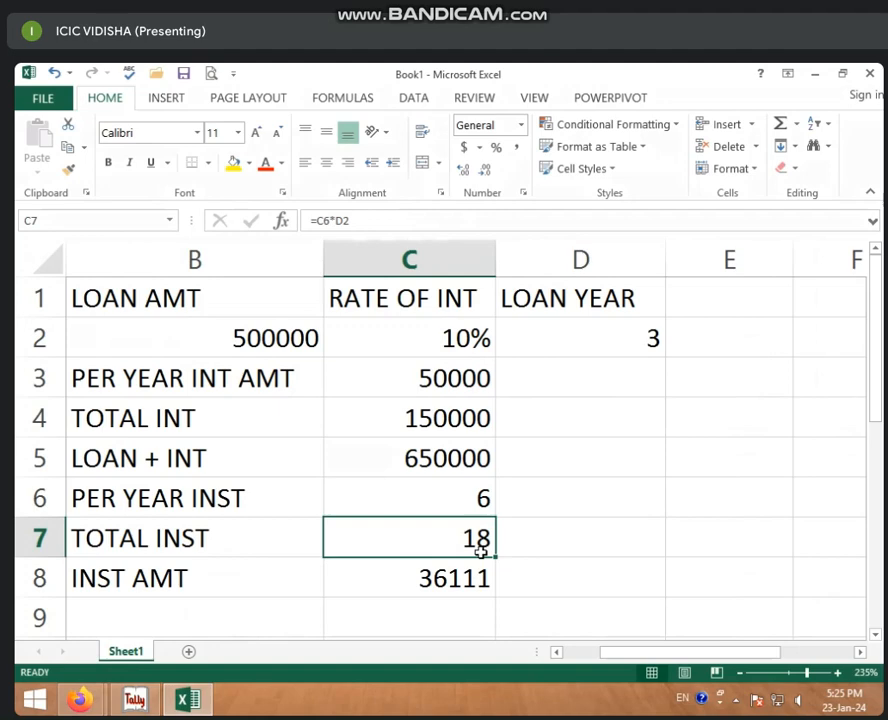
- Review how the yearly installments and loan years feed the total installments in C7 and the installment amount in C8
left_click(482, 497)
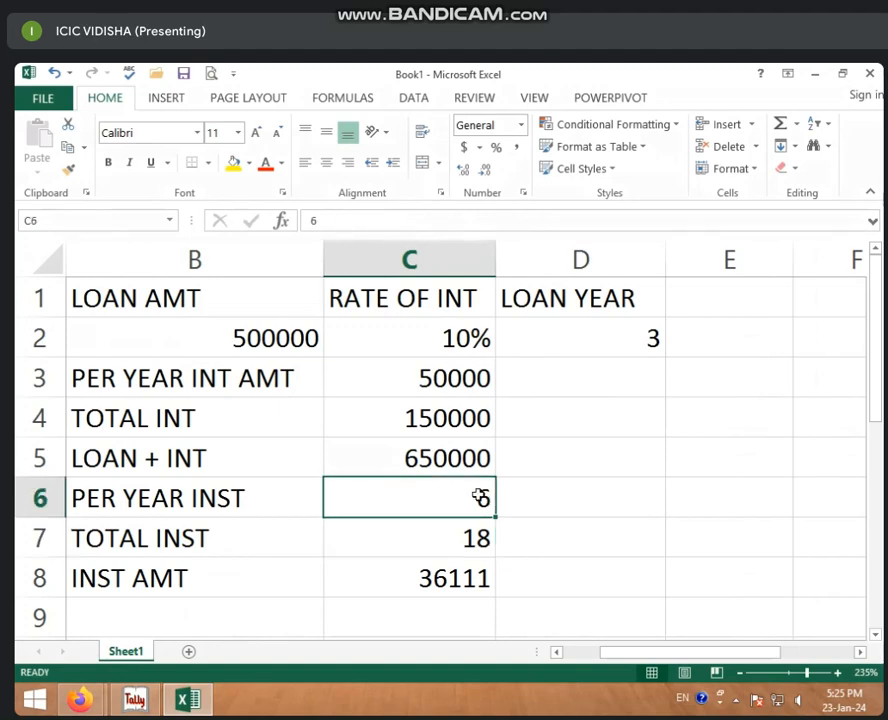
left_click(580, 340)
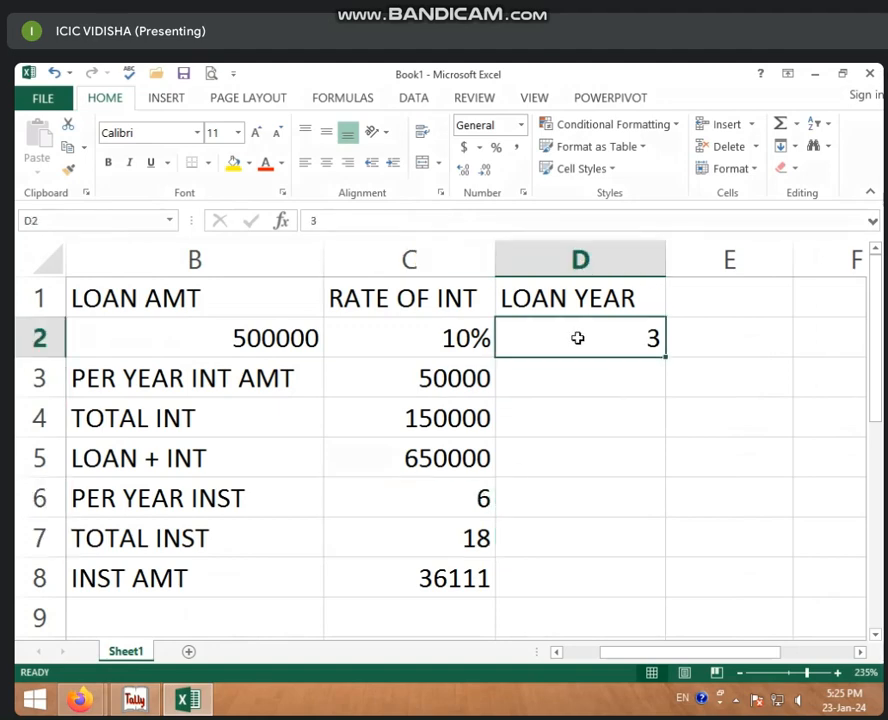
left_click(446, 539)
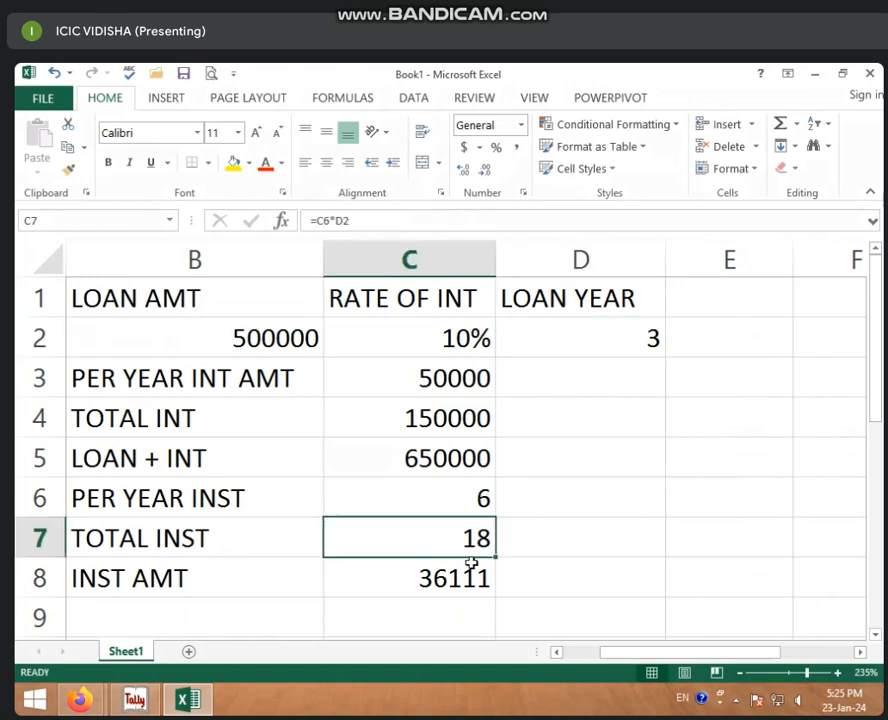
left_click(464, 570)
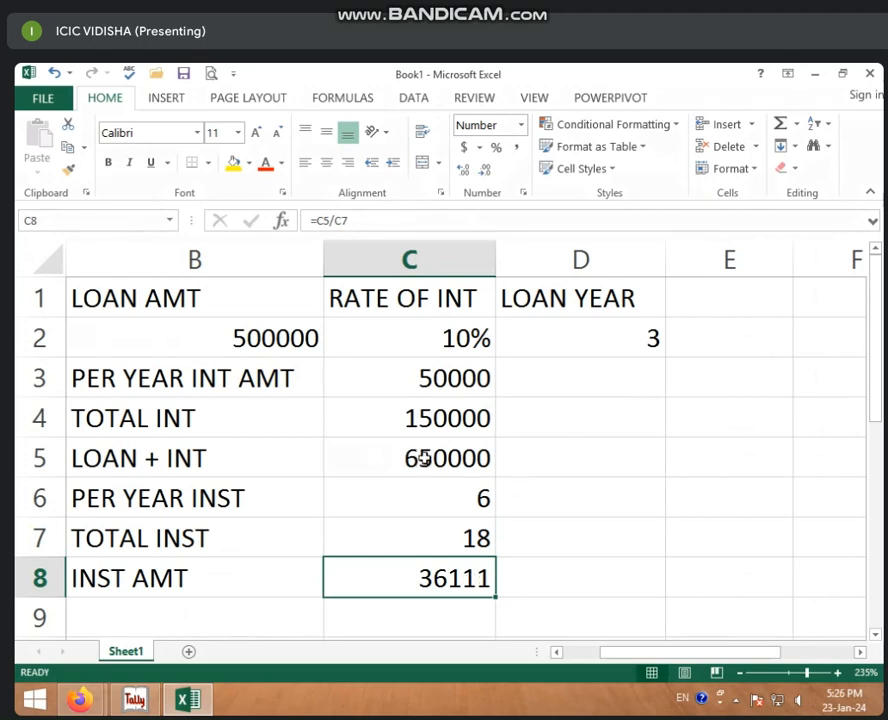
left_click(430, 538)
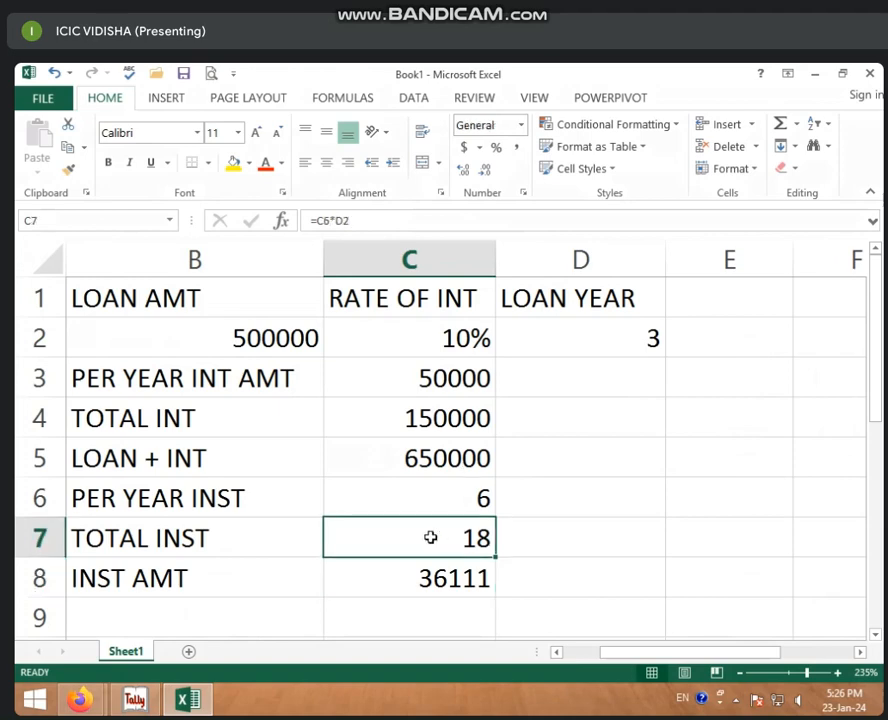
left_click(471, 578)
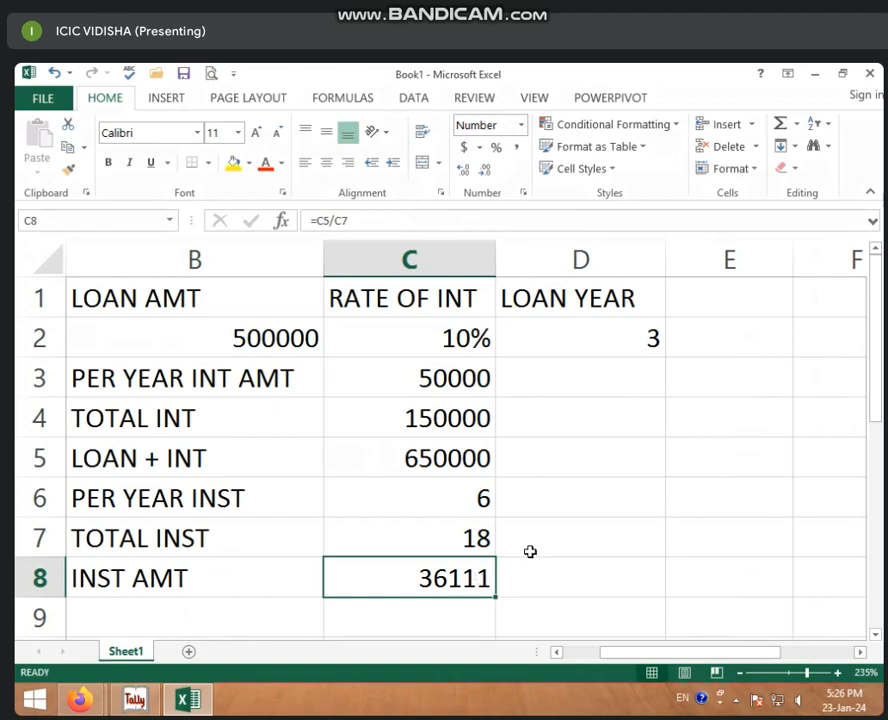
left_click(765, 484)
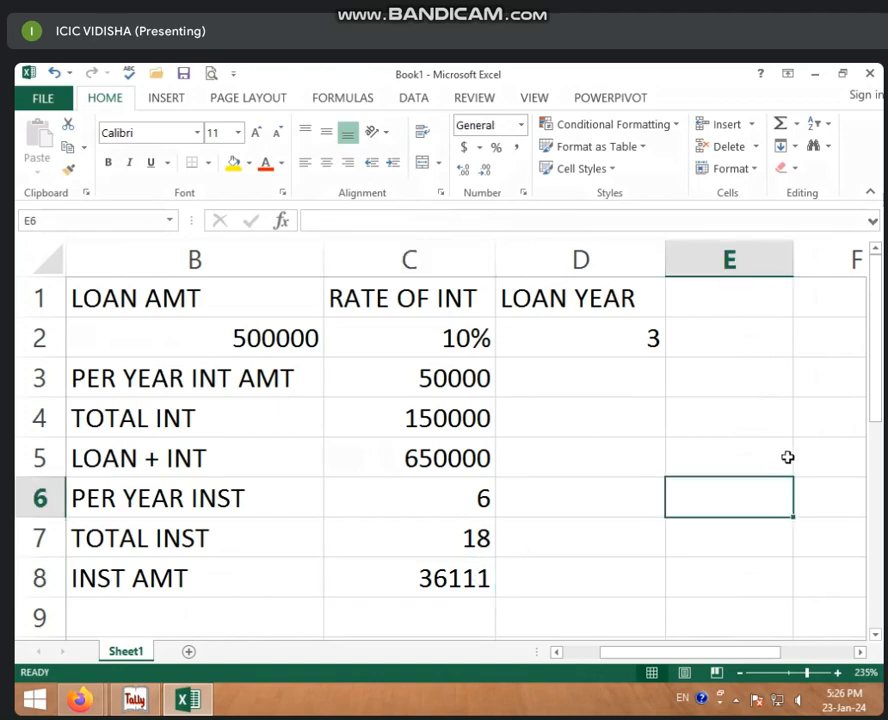